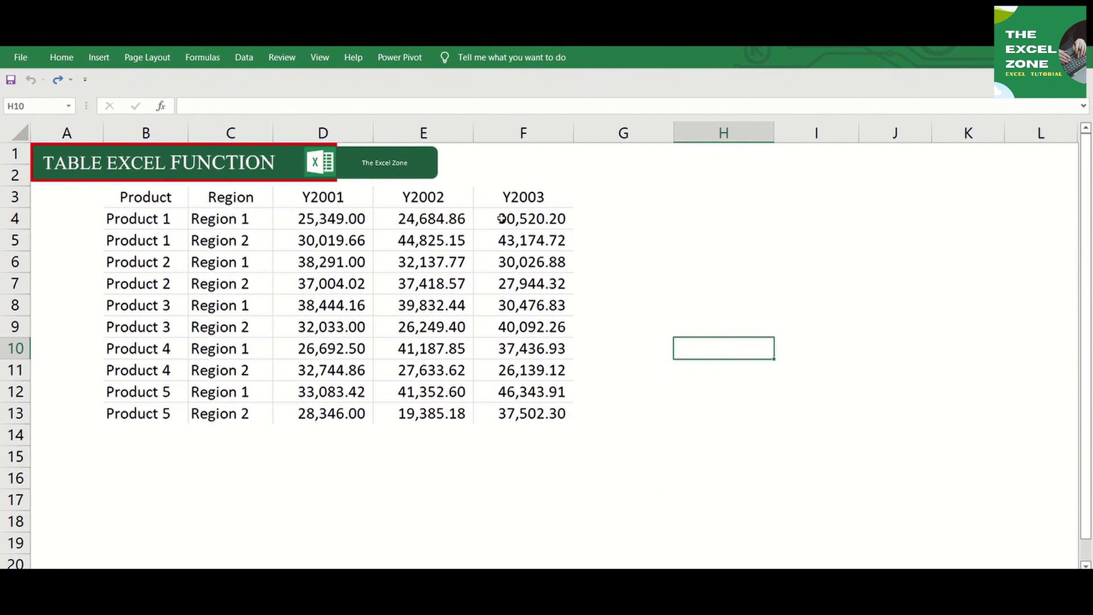
Convert the sales data in B3:F13 into a table with headers using Ctrl+T.
click(502, 218)
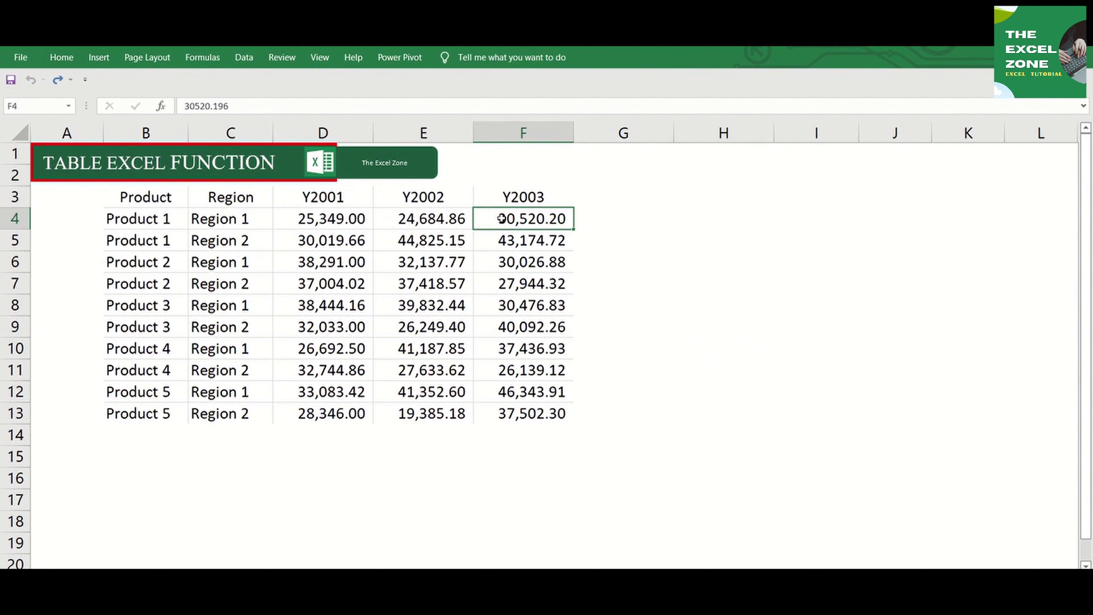
key(ctrl+t)
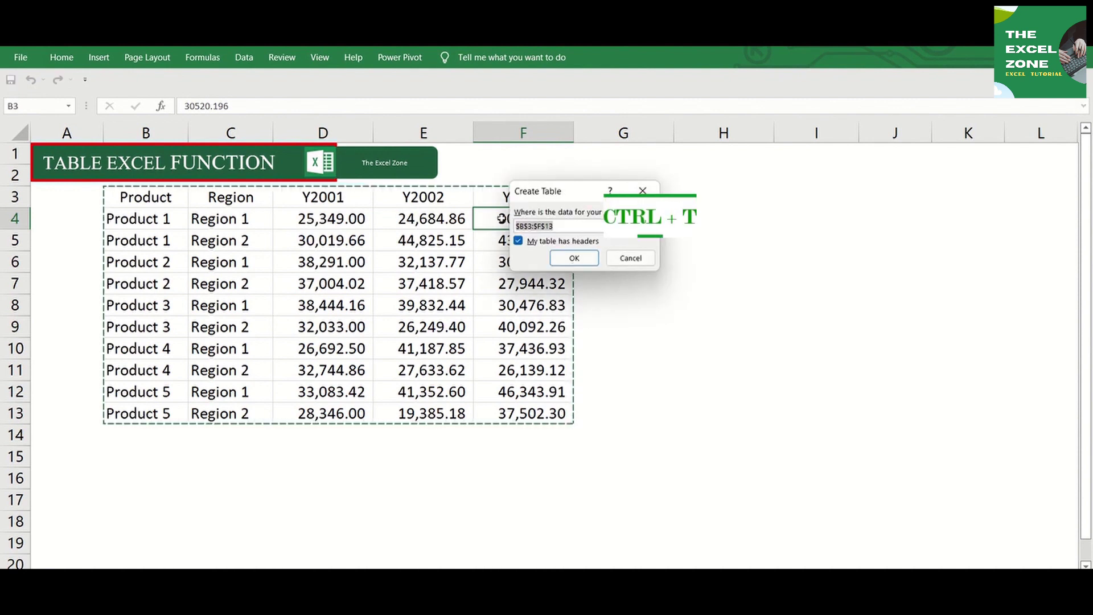
key(Return)
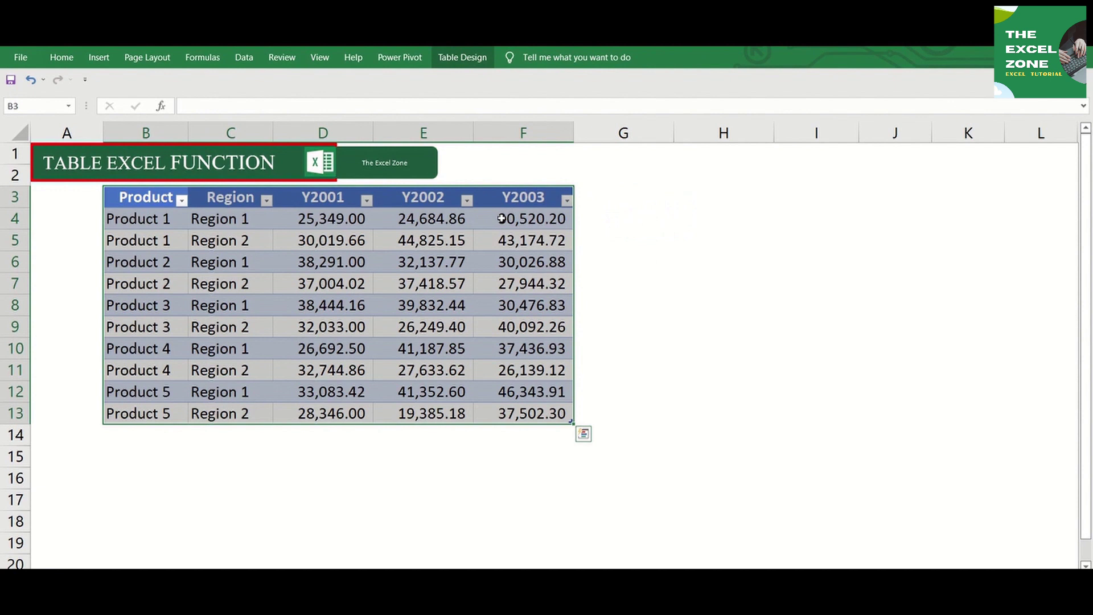
Undo the conversion and recreate the table through Insert > Table.
click(431, 243)
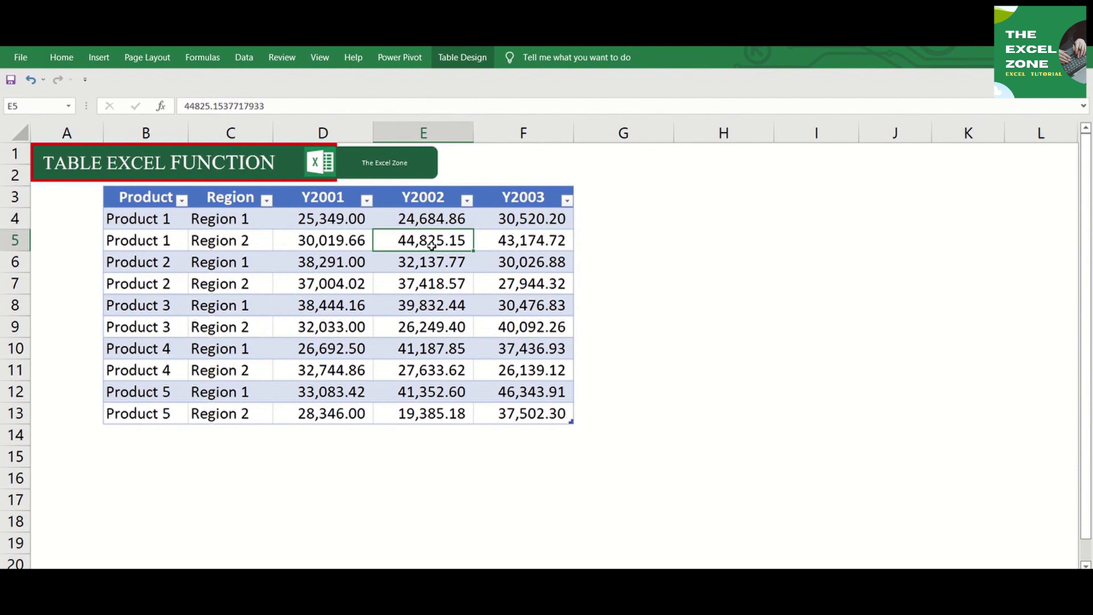
key(ctrl+z)
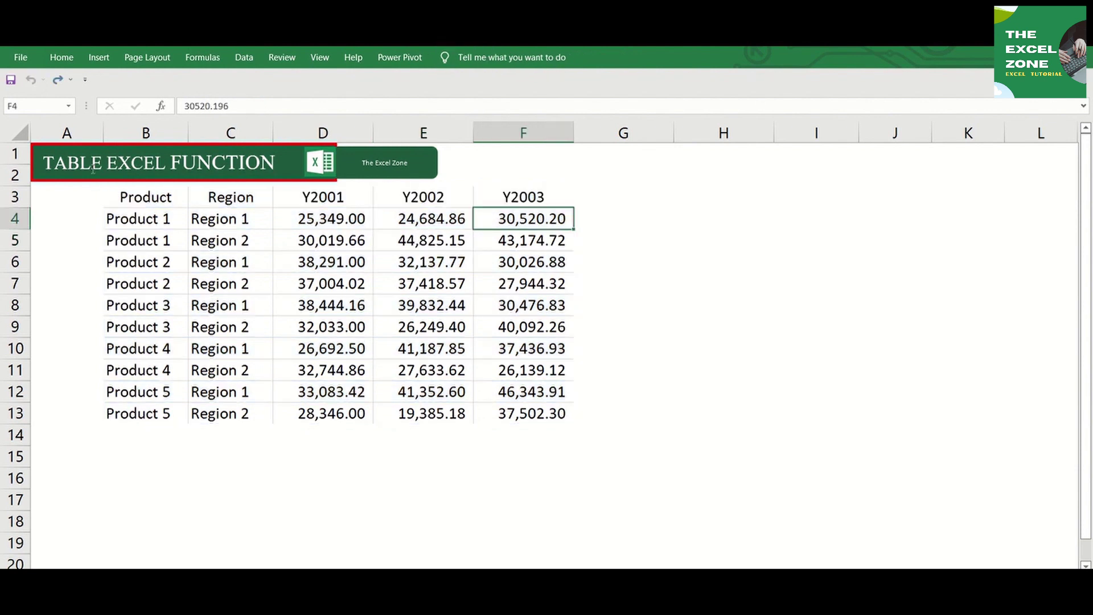
click(94, 59)
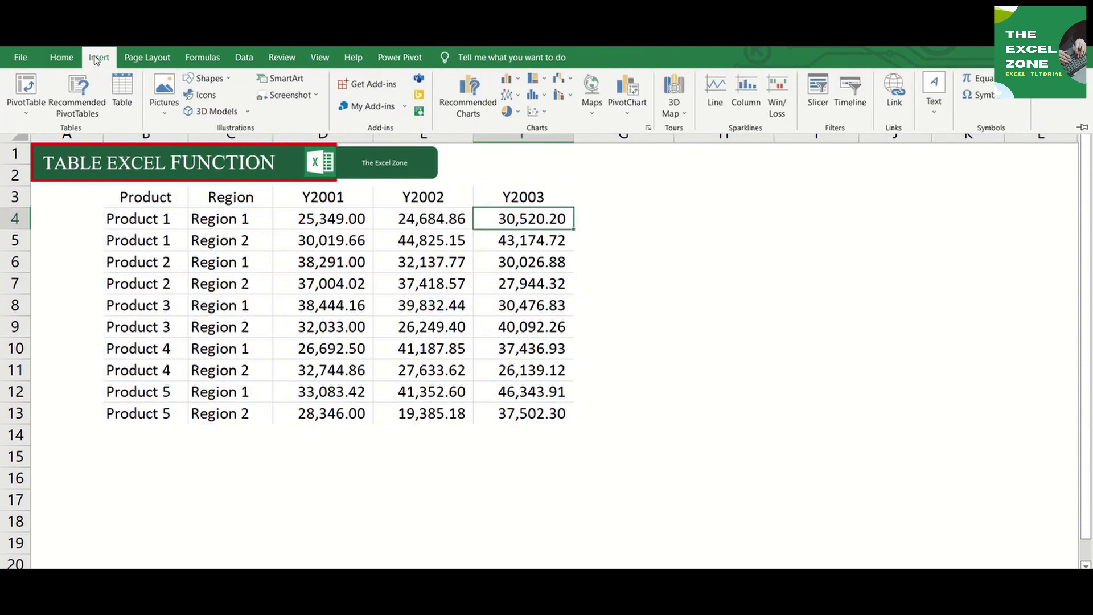
click(123, 90)
key(Return)
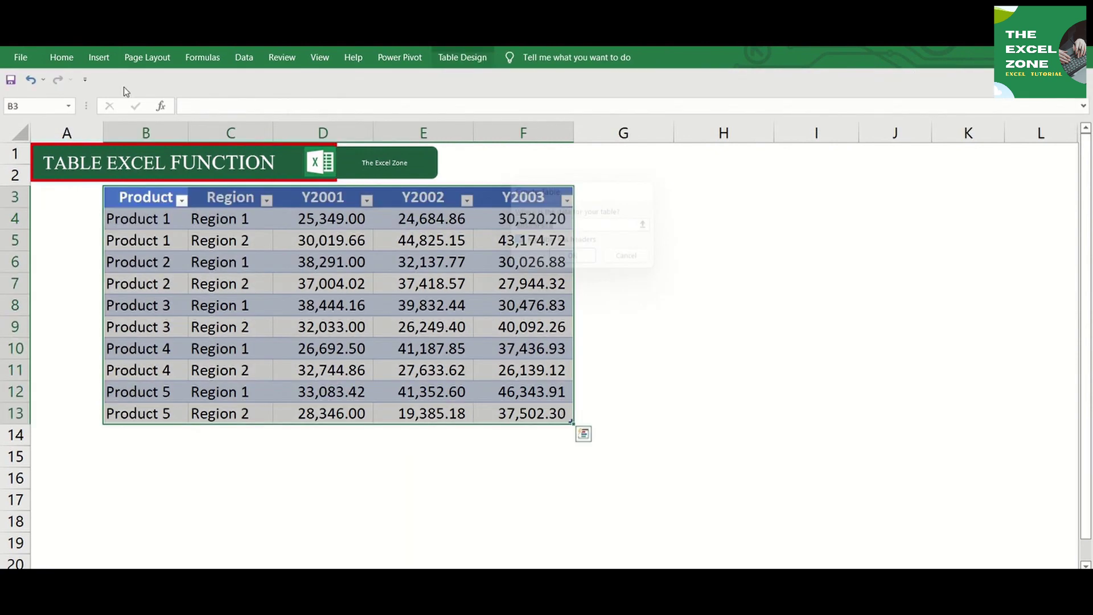
Filter the Product column to show only Product 1 and Product 3.
click(195, 210)
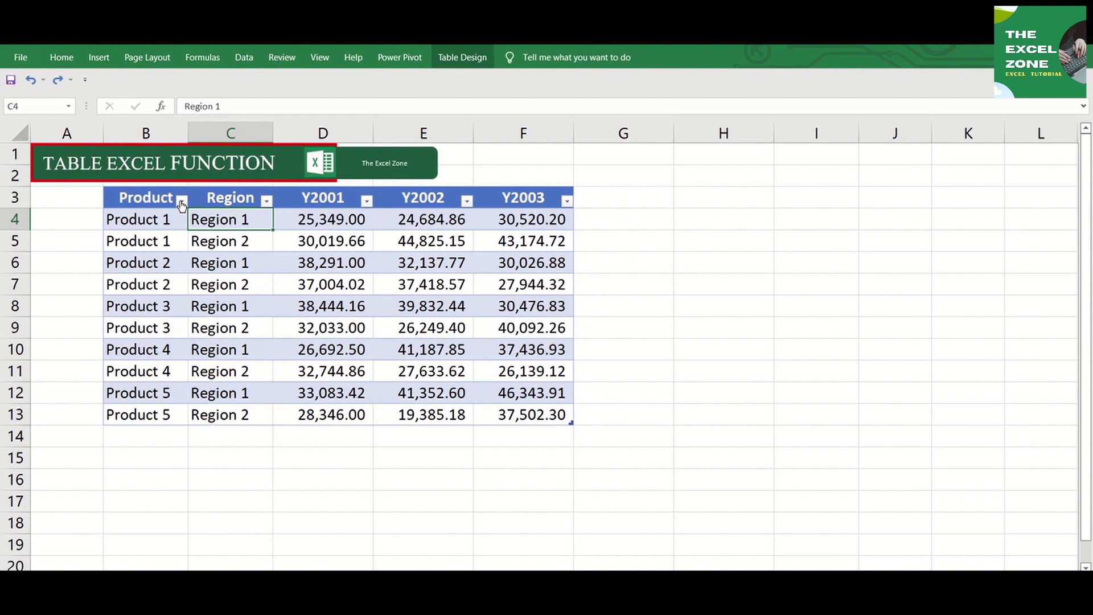
click(182, 200)
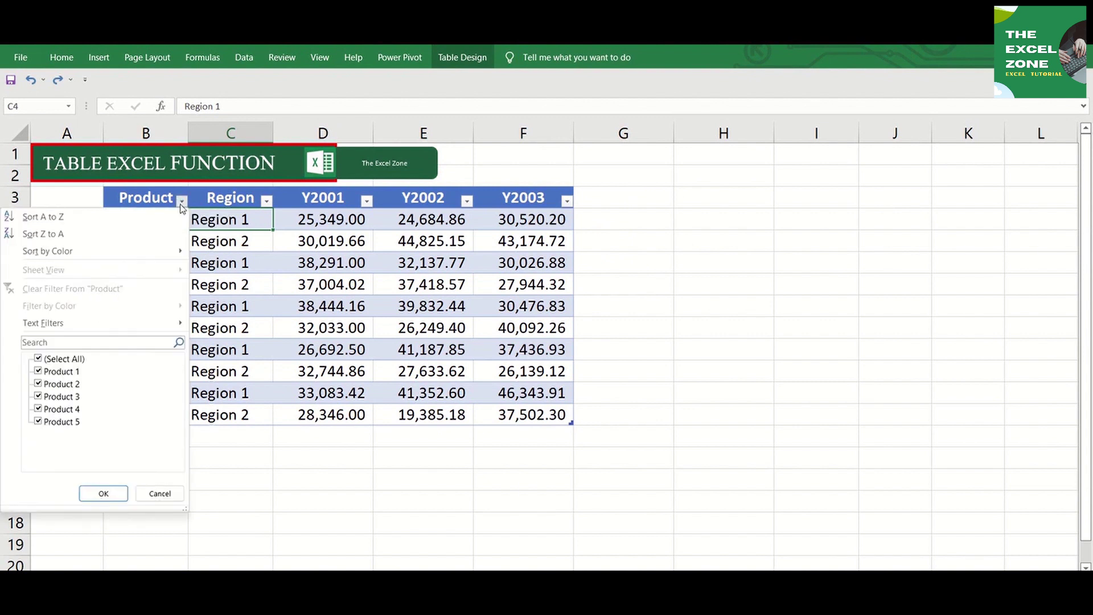
click(62, 362)
click(63, 373)
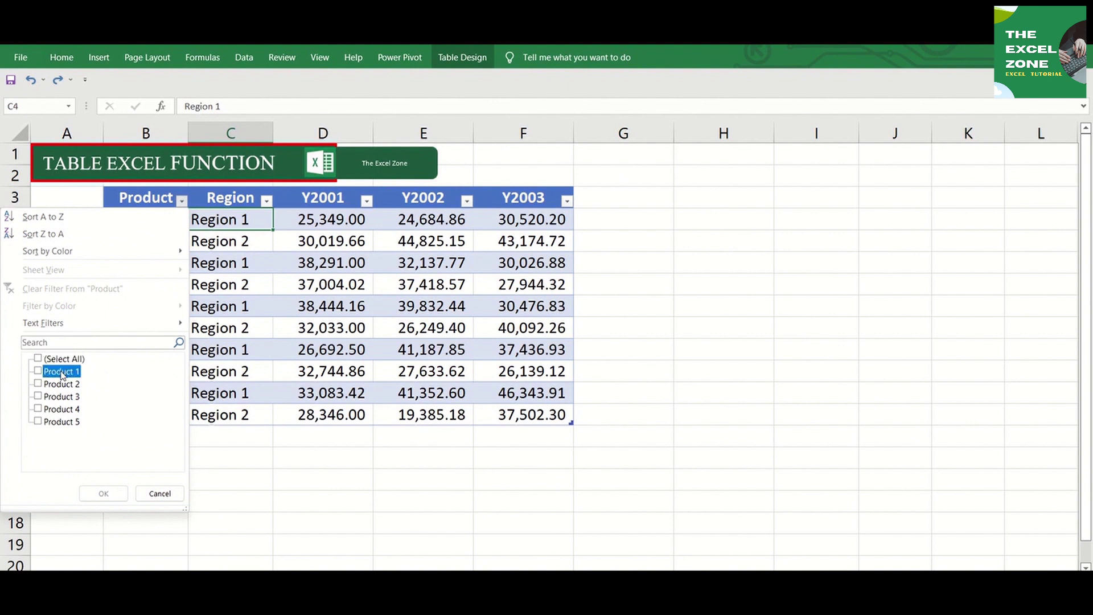
click(64, 398)
key(Return)
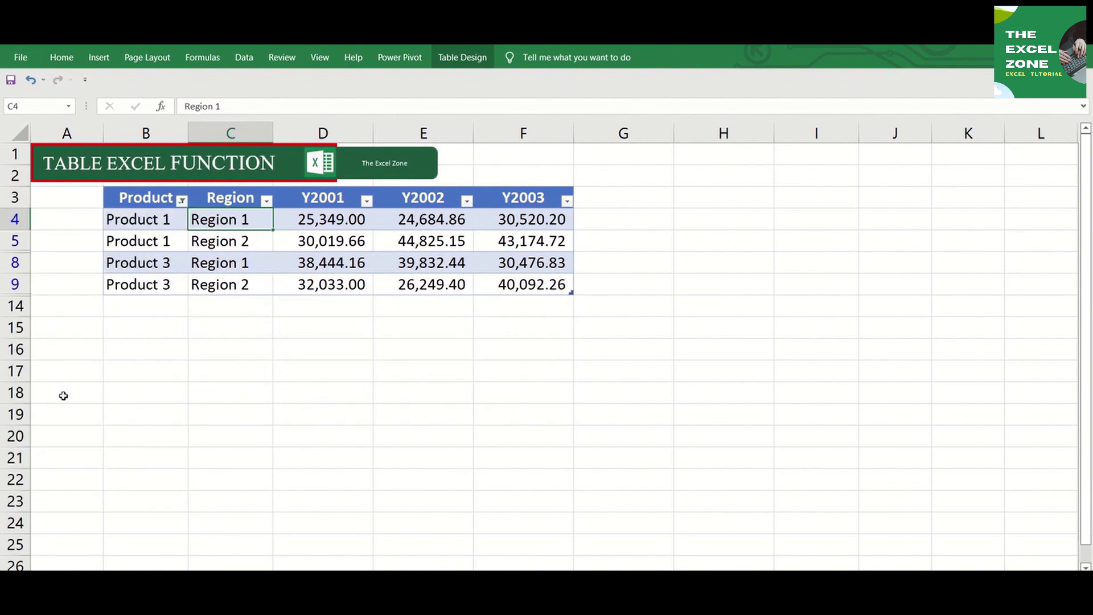
Filter the Region column to show only Region 2.
click(266, 200)
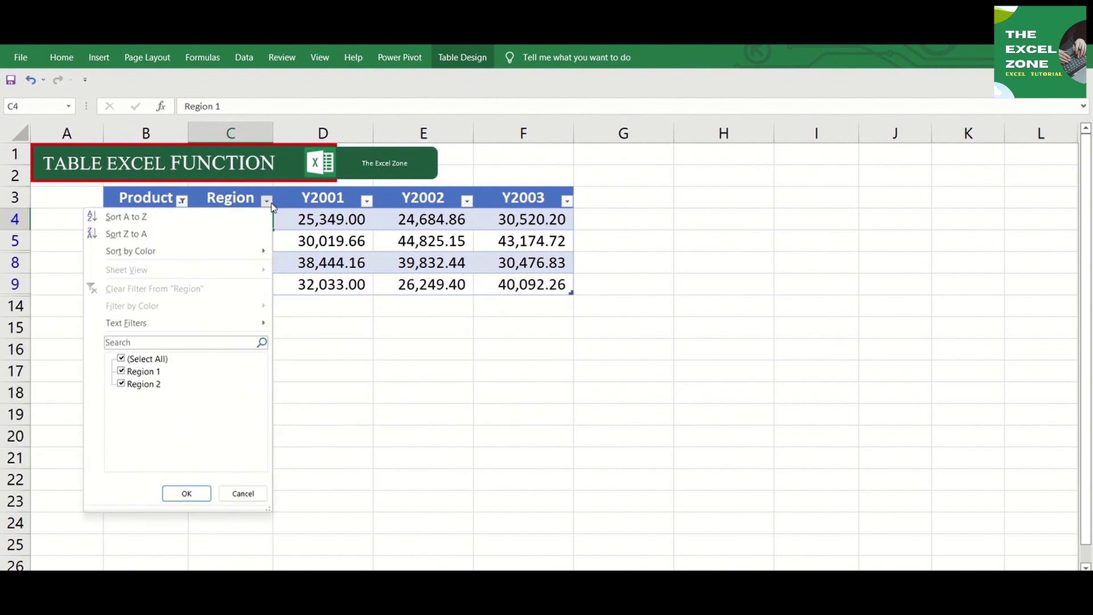
click(157, 360)
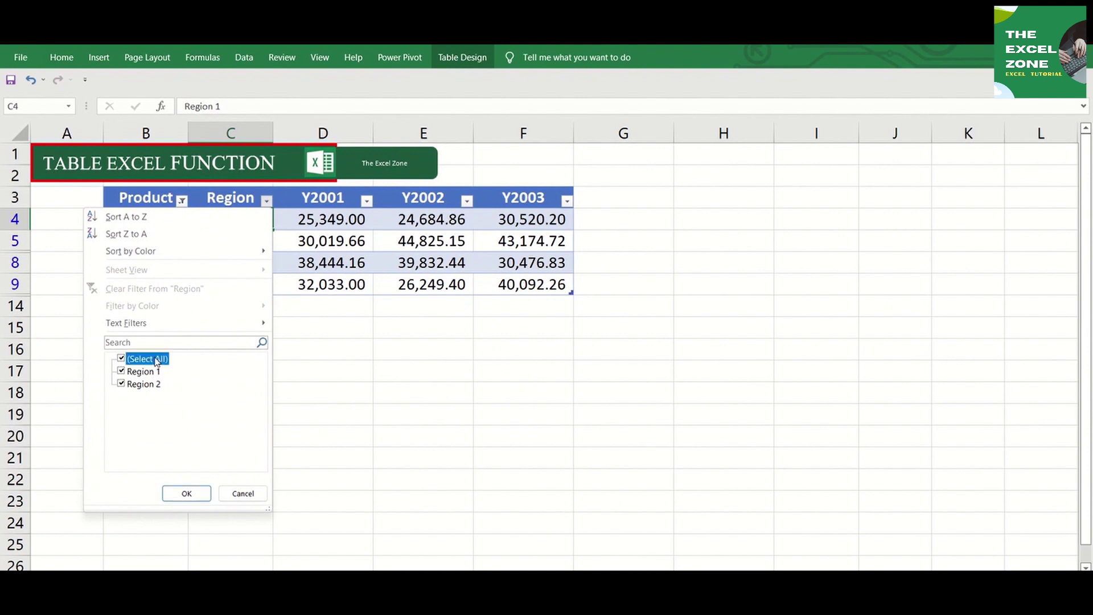
click(144, 385)
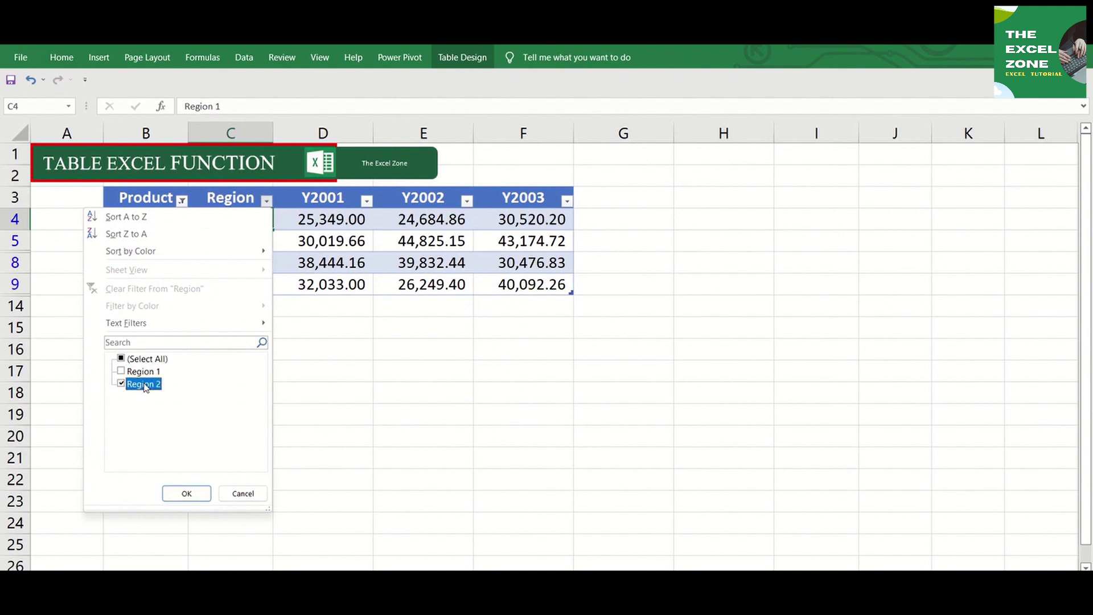
key(Return)
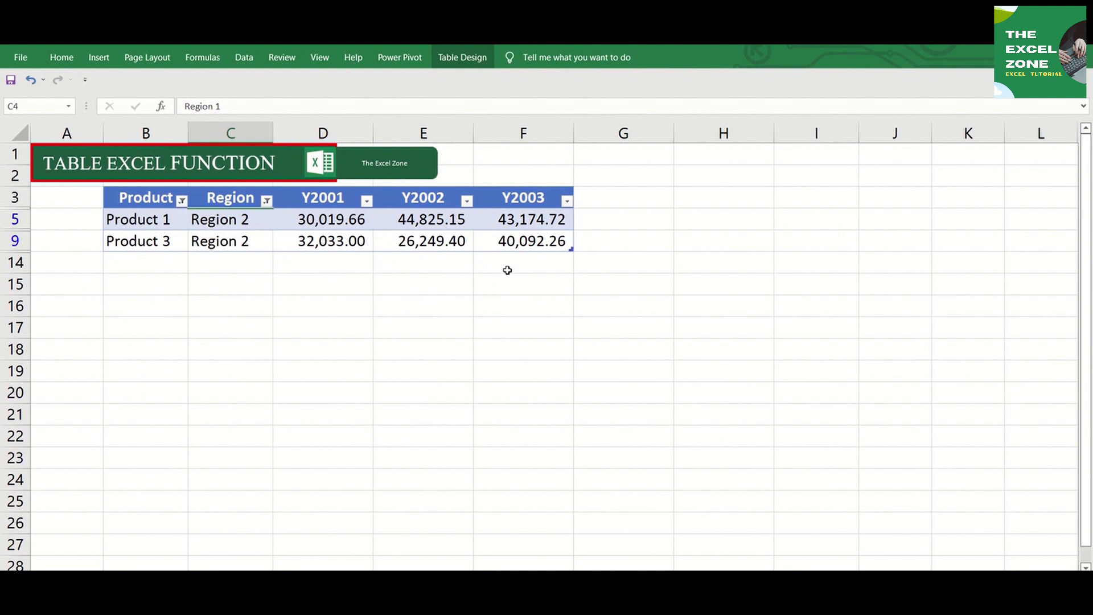
Undo the filters, then resize the table out to column H and back to B3:F13.
key(ctrl+z)
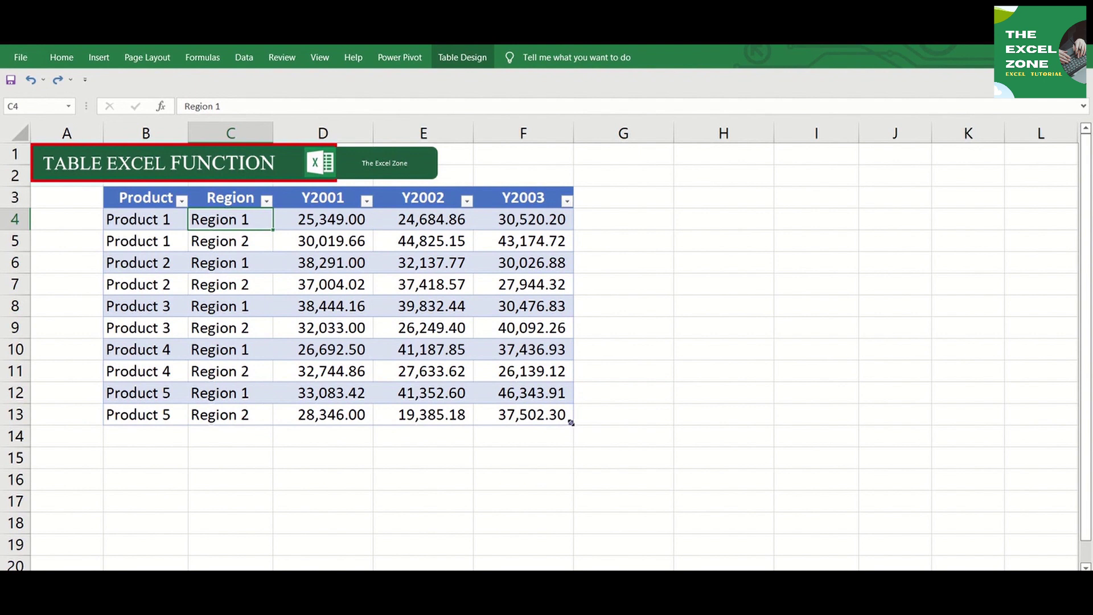
drag(571, 423, 737, 436)
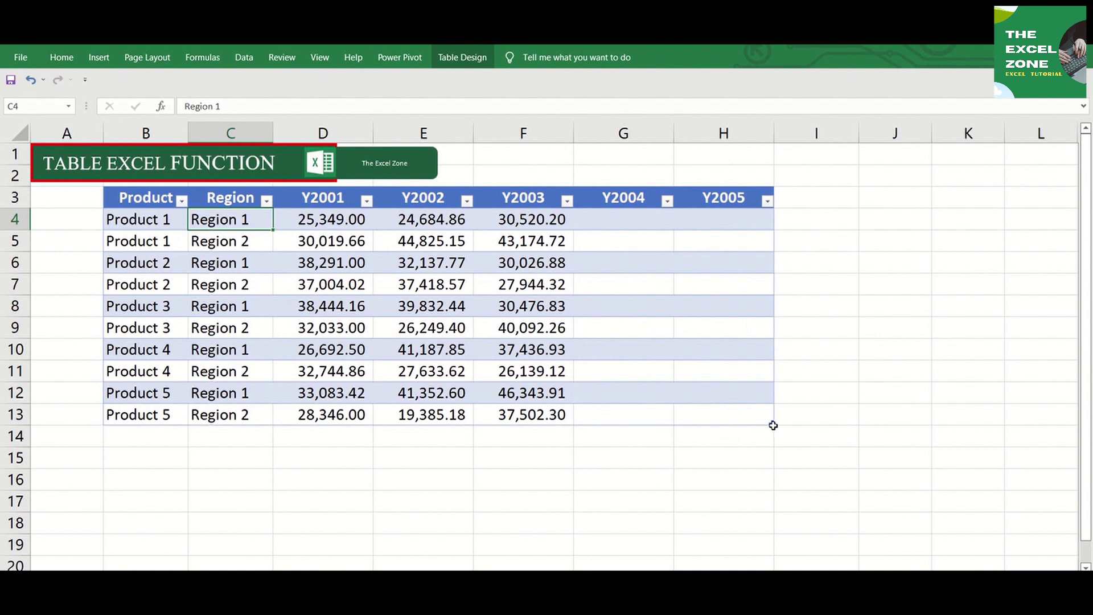
drag(771, 422, 574, 536)
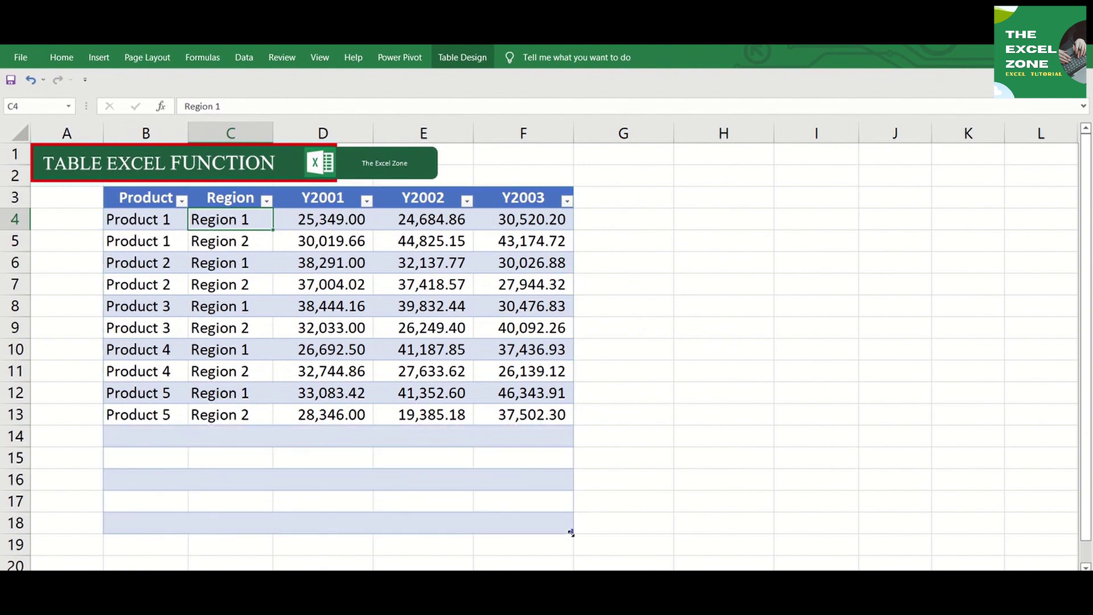
drag(572, 530, 570, 423)
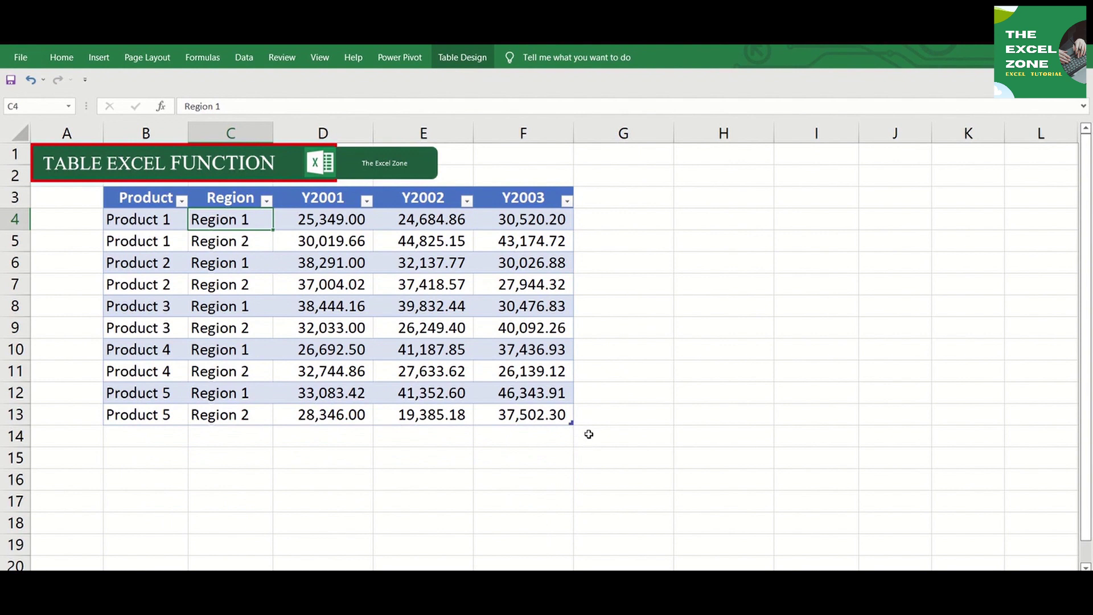
click(608, 420)
text(12354)
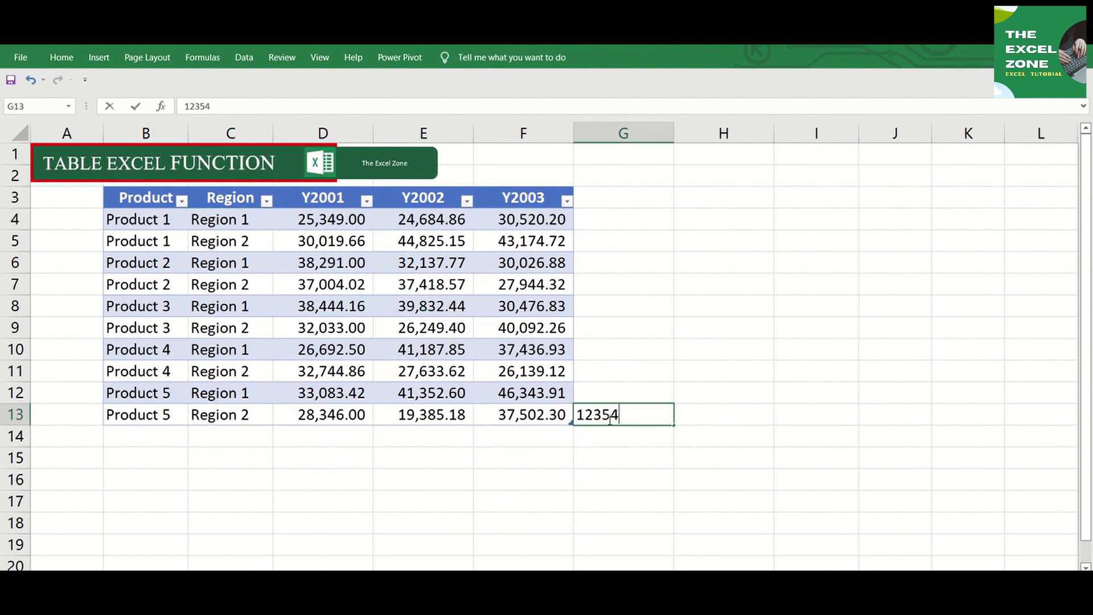
key(Return)
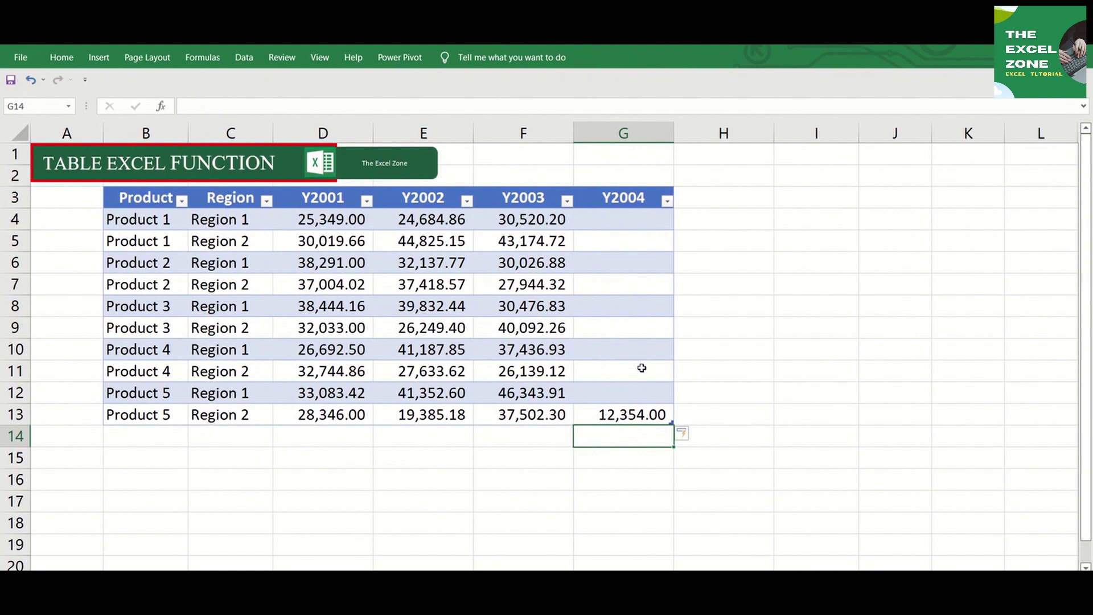
key(ctrl+z)
key(ctrl+z)
key(Left)
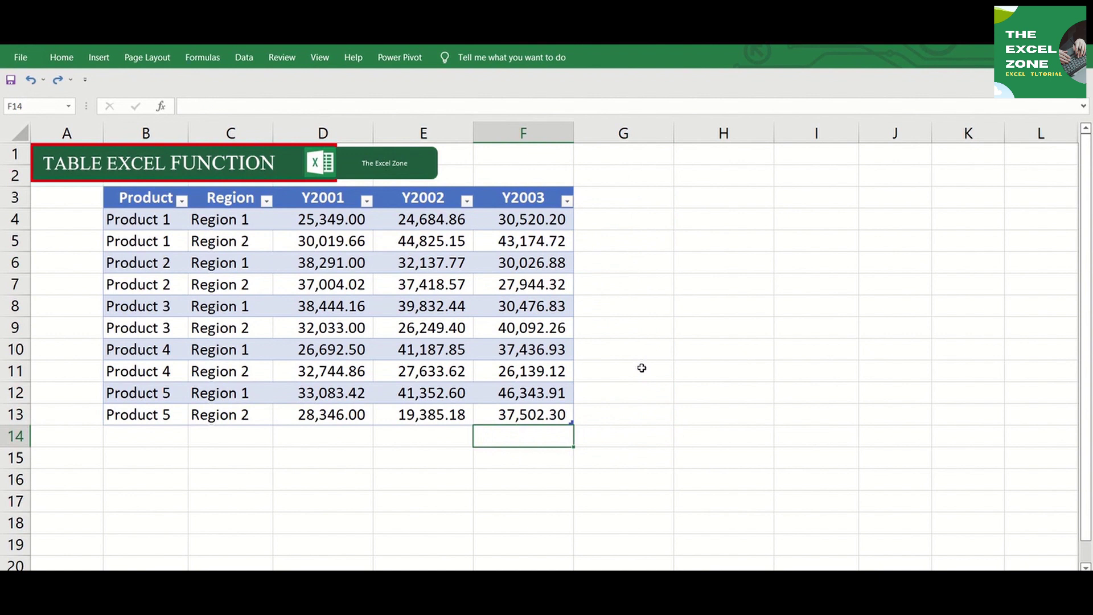
text(123546)
key(Return)
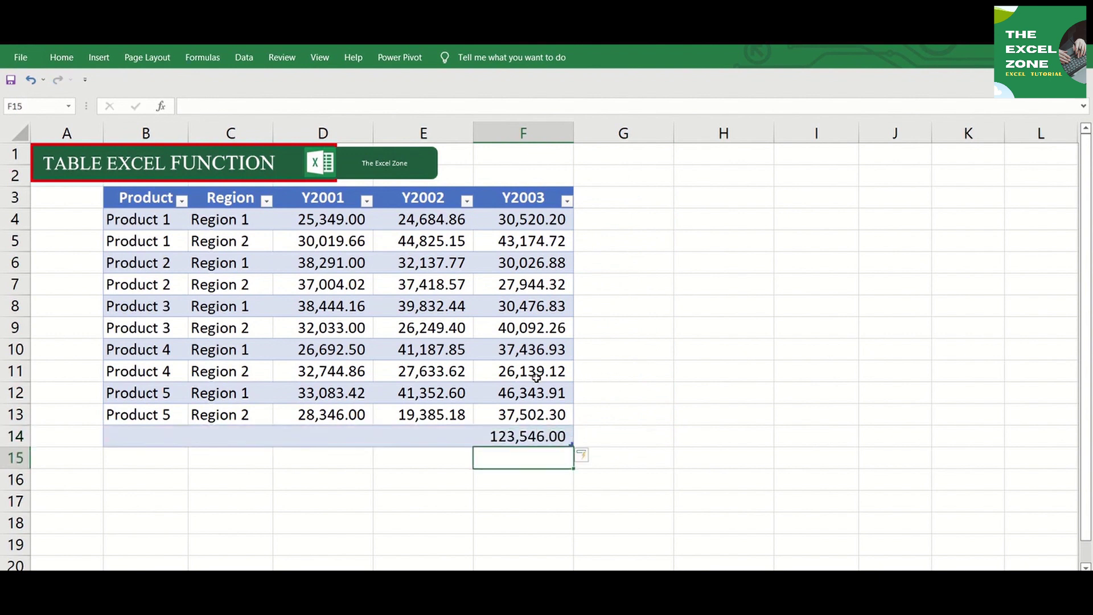
click(457, 416)
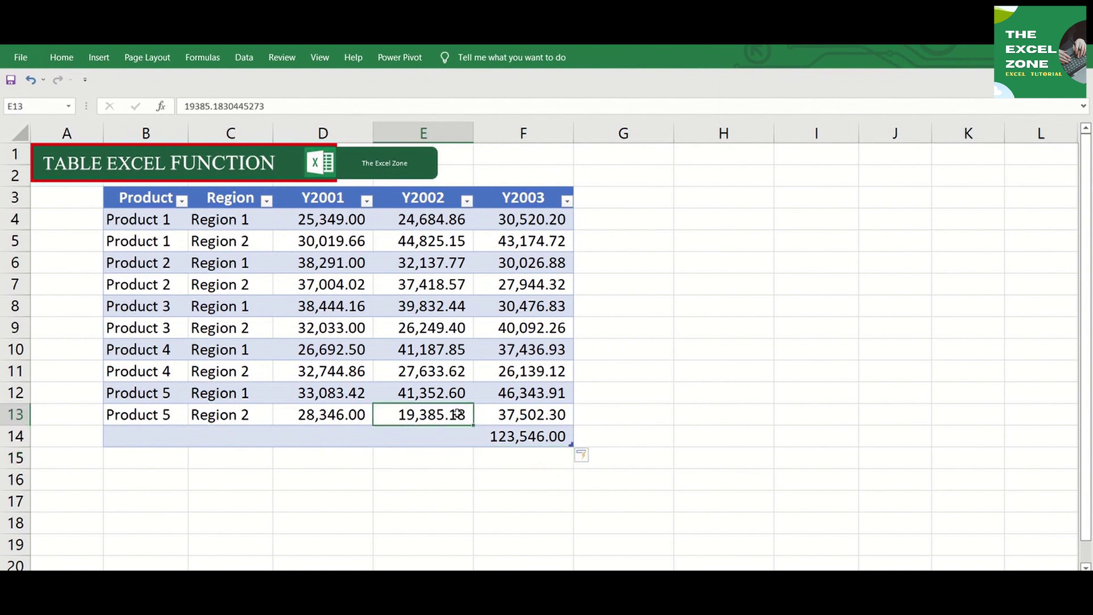
key(ctrl+z)
key(ctrl+z)
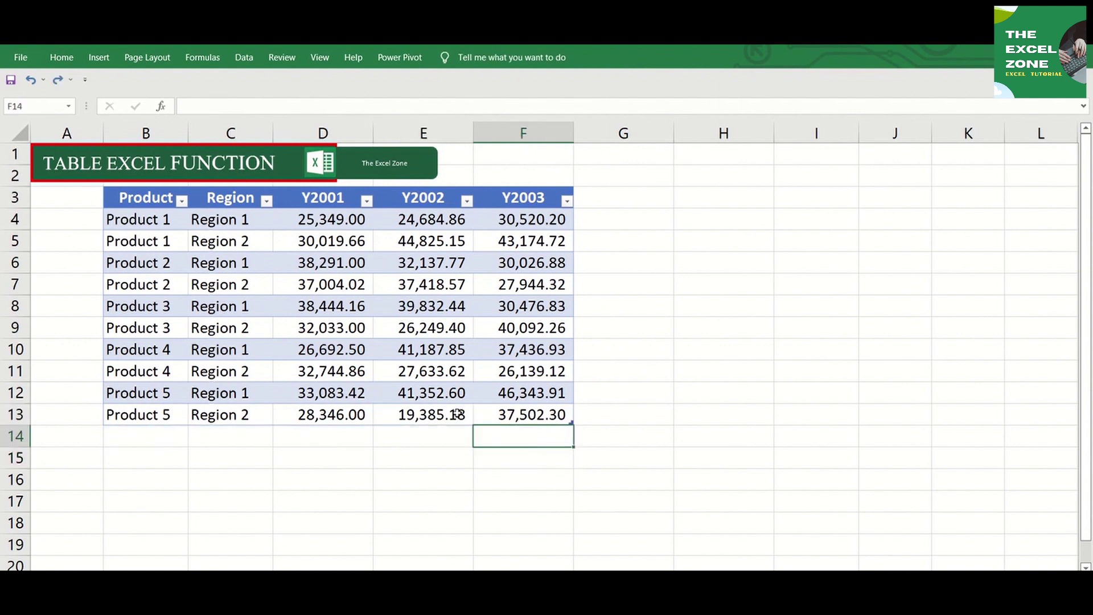
click(381, 415)
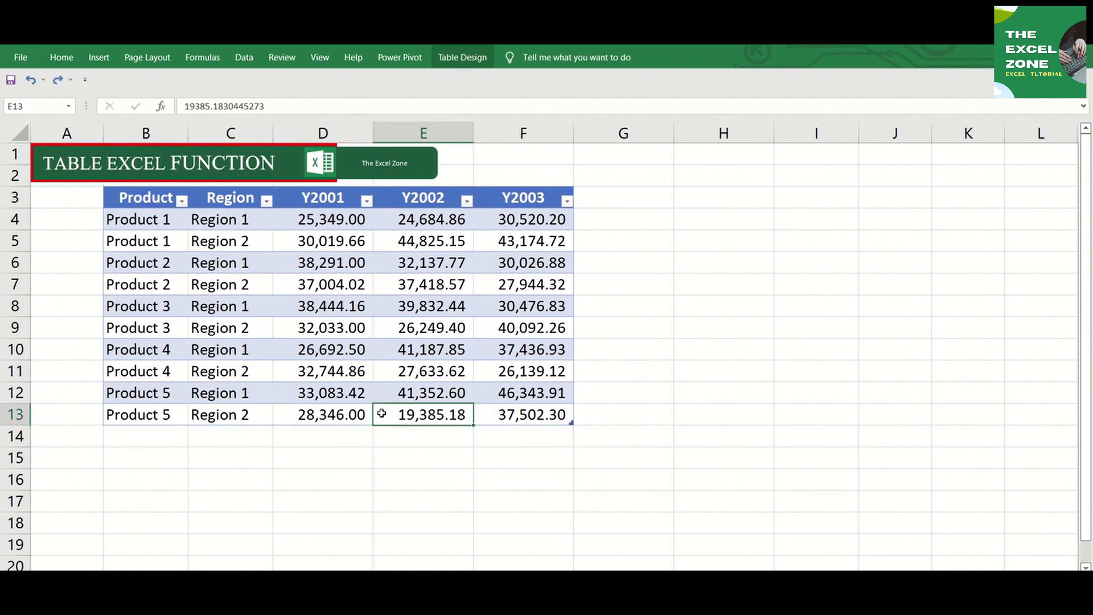
click(342, 420)
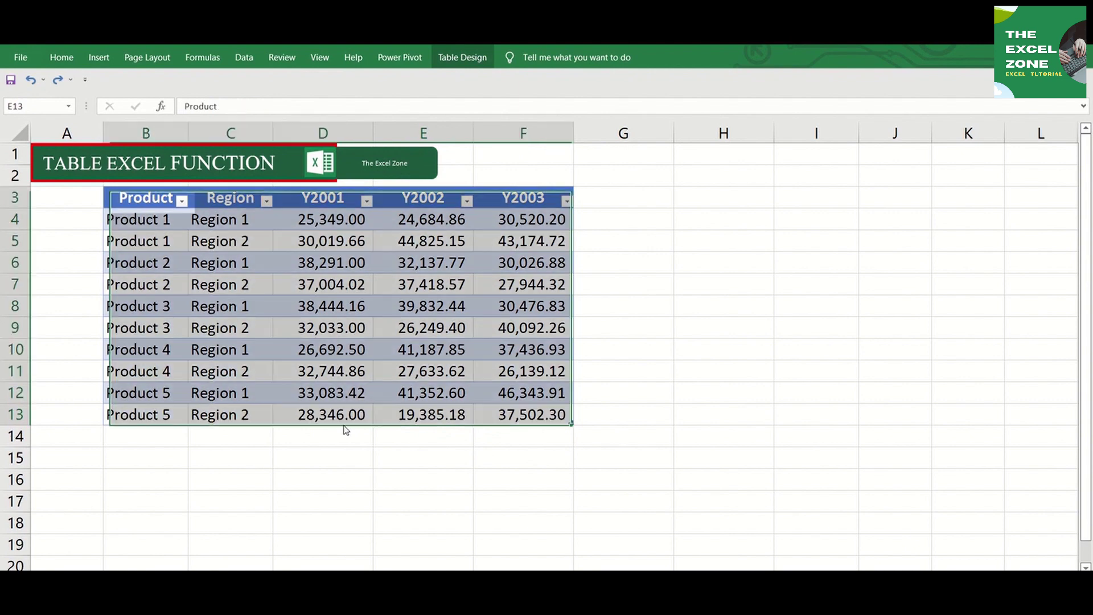
drag(343, 420, 342, 513)
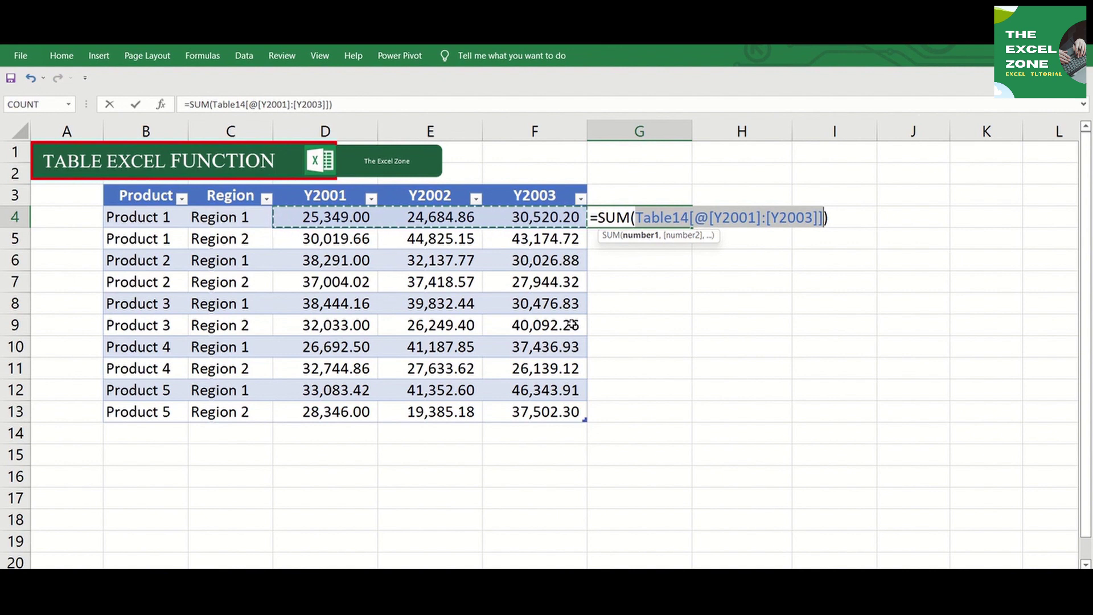
Commit the Y2001–Y2003 row-sum formula in column G and check the filled formulas down the column.
key(Return)
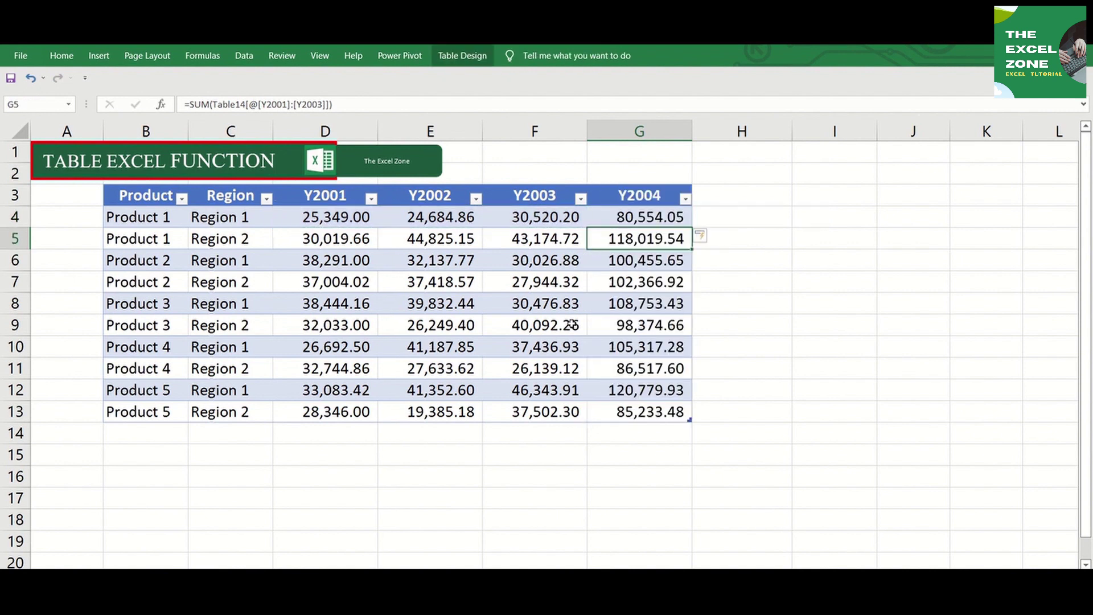
key(F2)
key(Return)
key(F2)
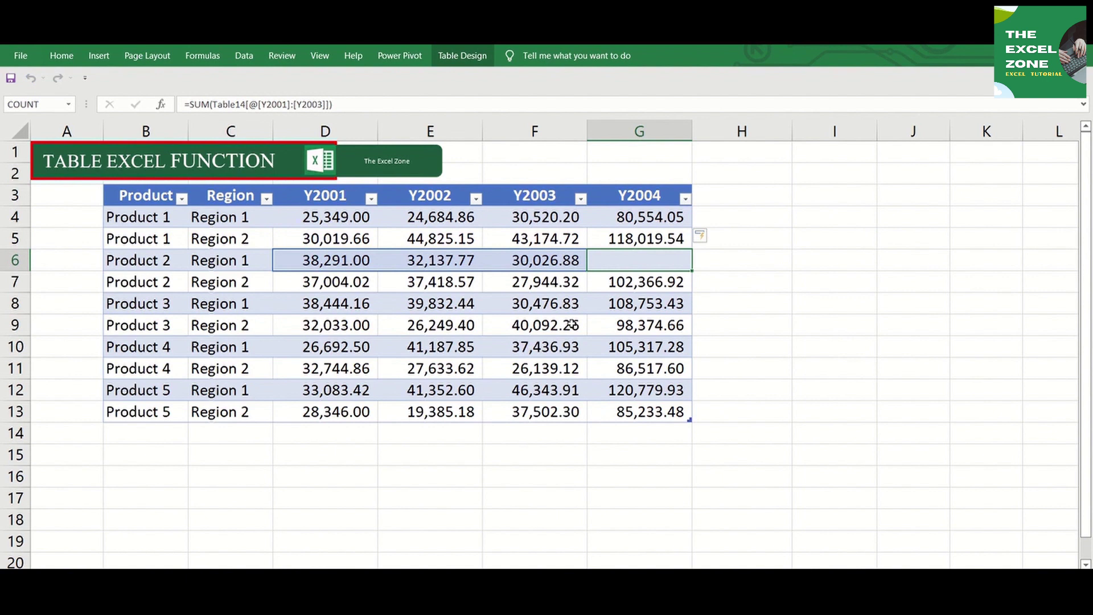
key(Return)
key(F2)
key(Escape)
key(Down)
key(Down)
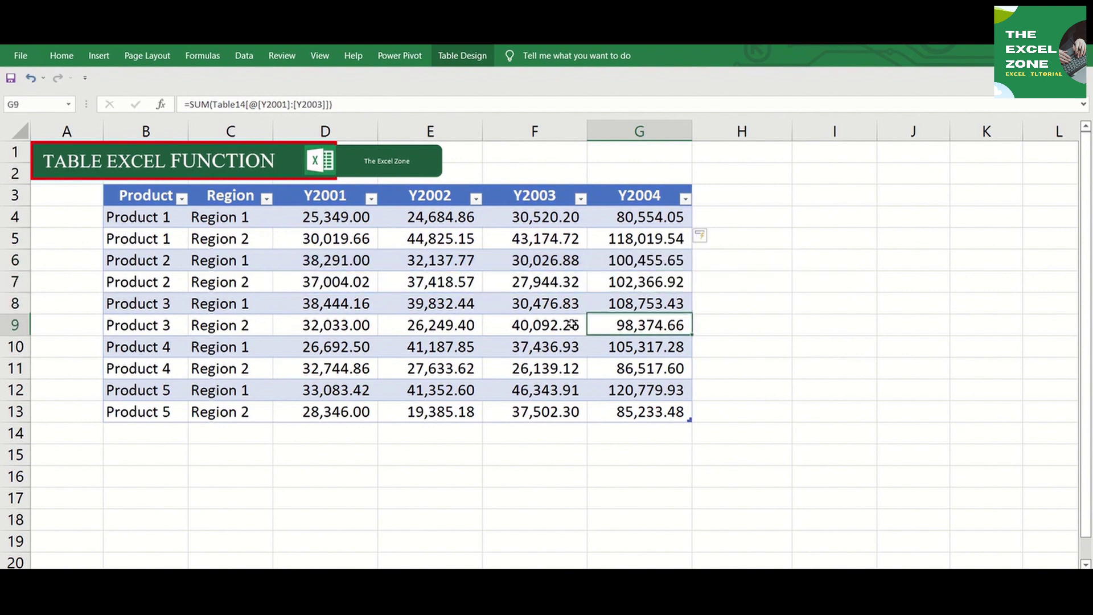
key(Down)
key(Down)
key(Down)
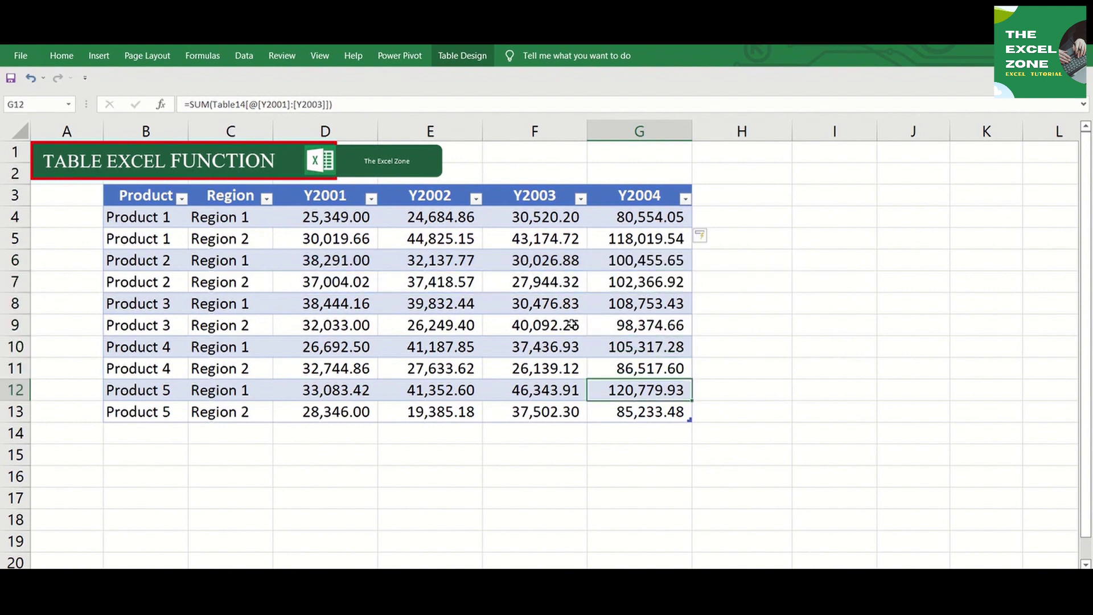
key(Down)
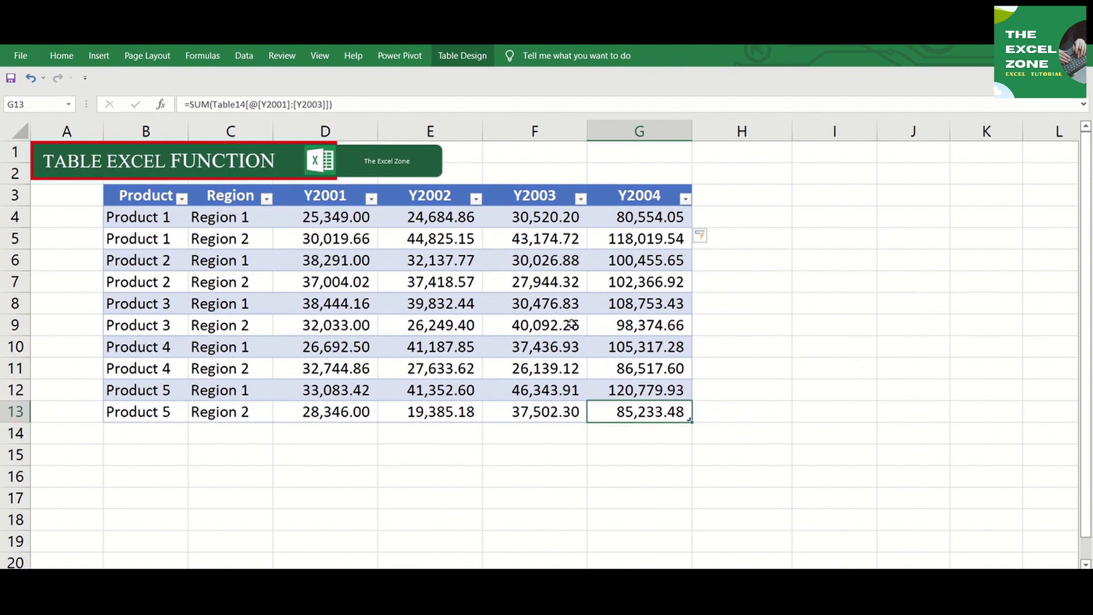
Rename the G3 header from Y2004 to 'Total'.
key(ctrl+Up)
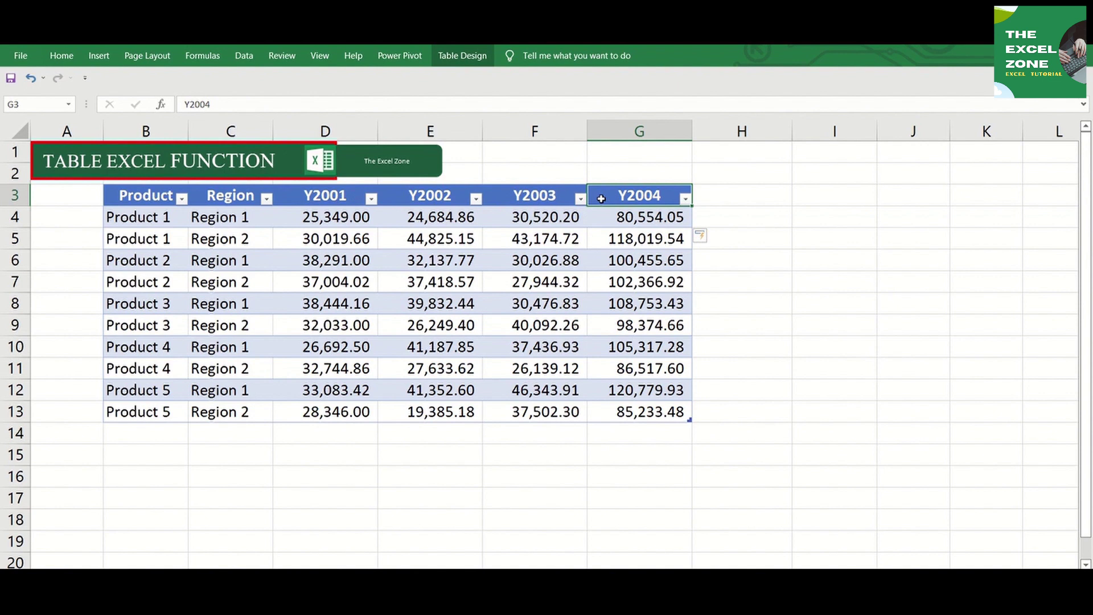
text(Total)
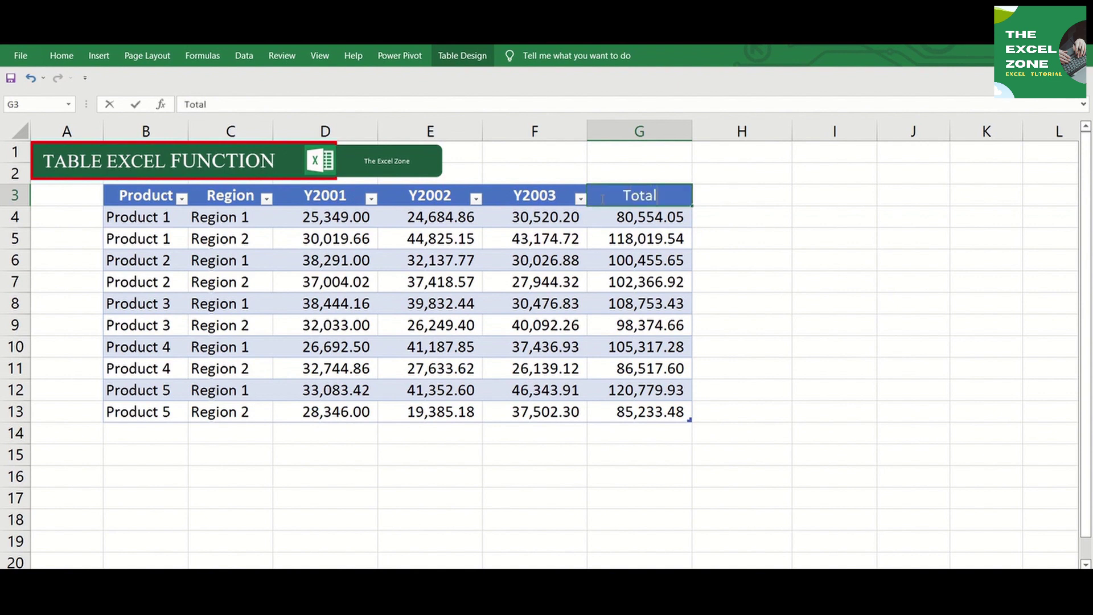
key(Return)
key(Down)
key(Down)
key(Down)
key(Down)
key(Down)
key(Down)
key(Down)
key(Down)
key(Down)
key(Down)
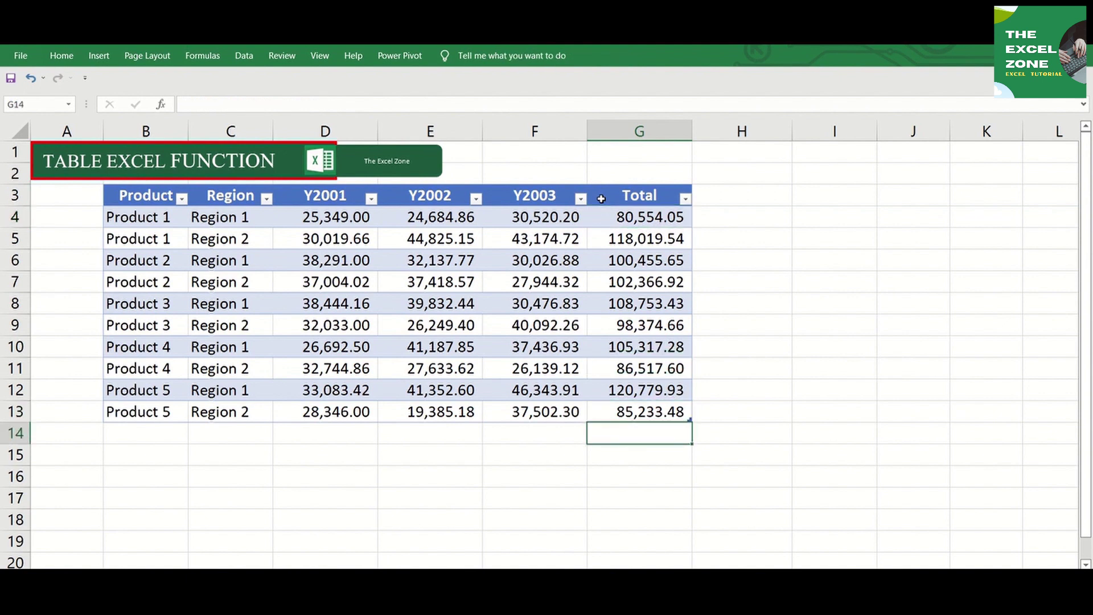
Add a total row in row 14 and set the G14 Total cell to Average (100,637.25).
key(ctrl+shift+t)
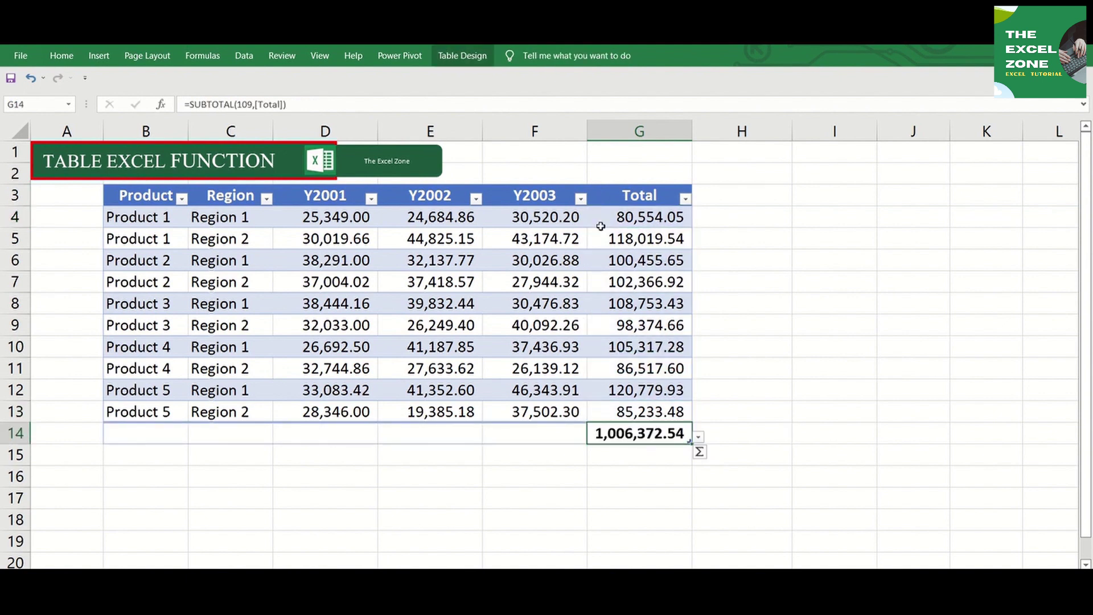
click(699, 439)
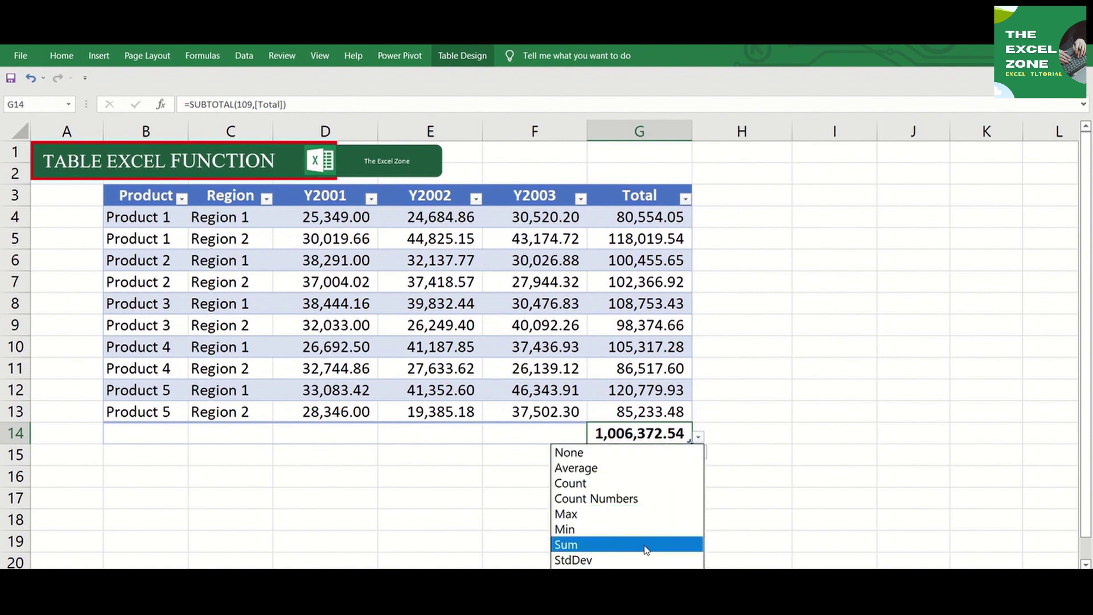
click(632, 468)
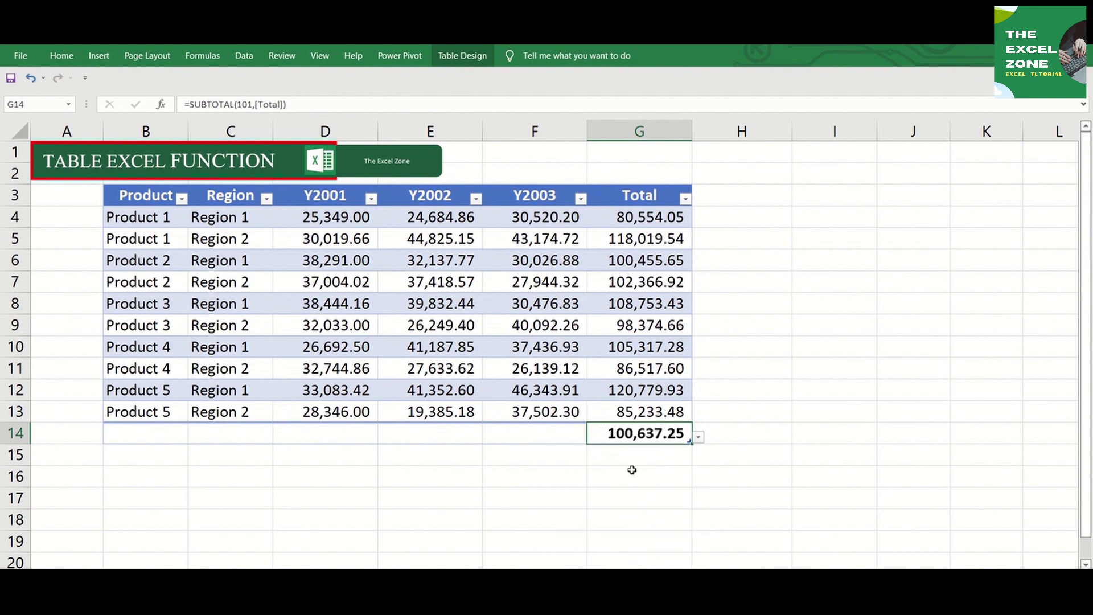
click(698, 437)
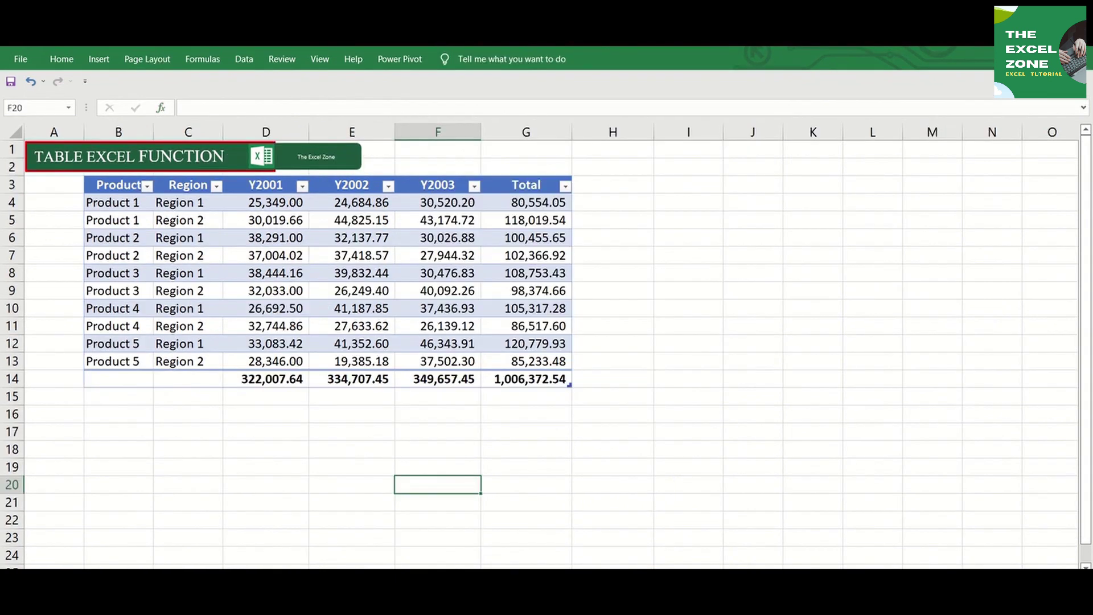
Browse the Table Styles gallery and try New Table Style, cancelling it.
scroll(541, 342, up, 1)
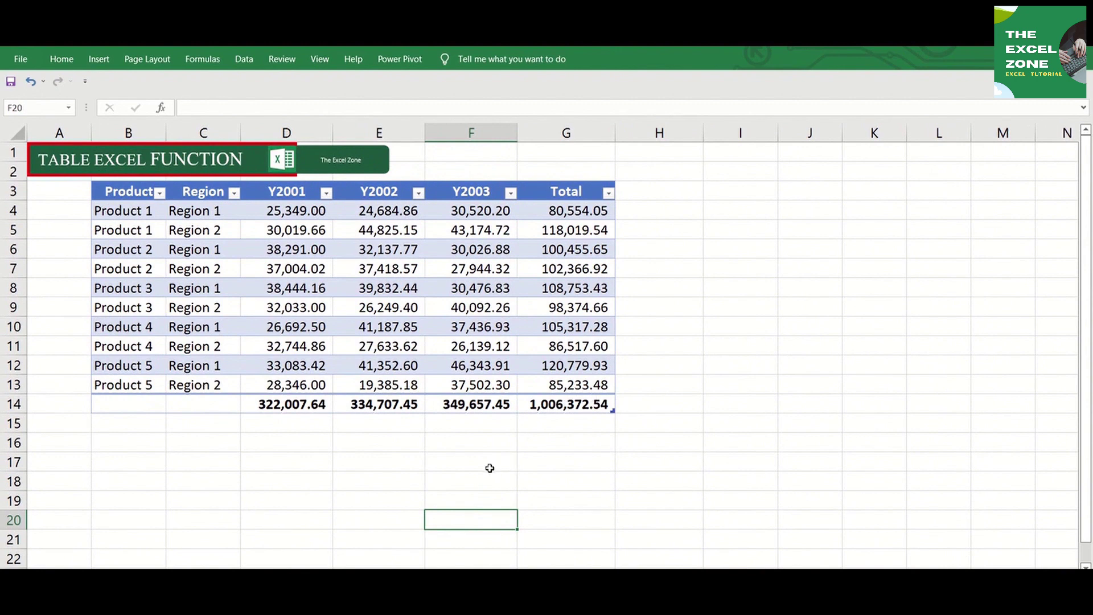
click(412, 317)
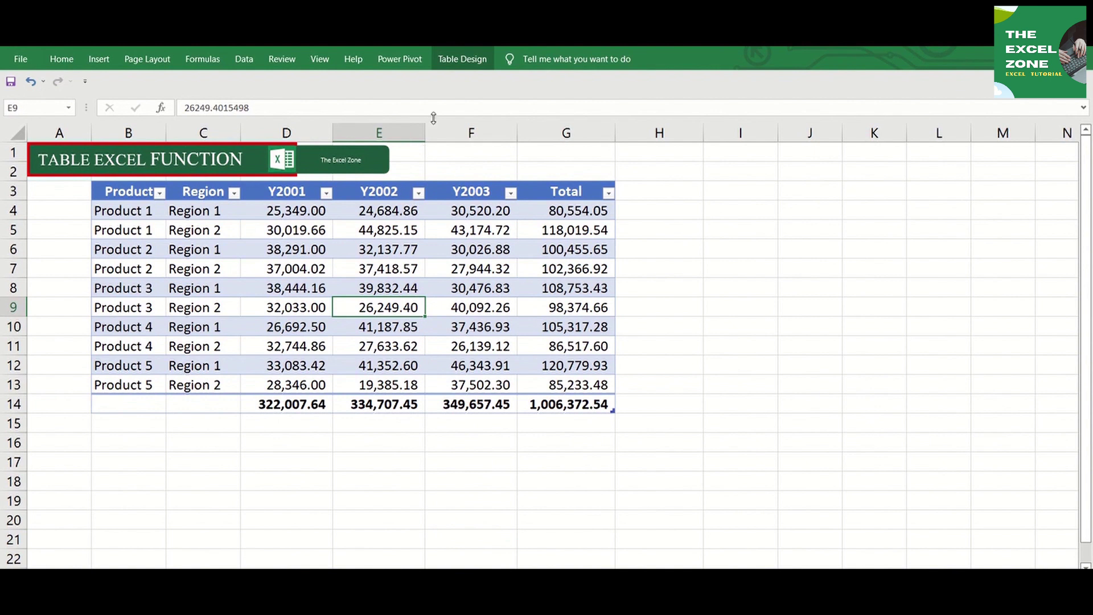
click(459, 60)
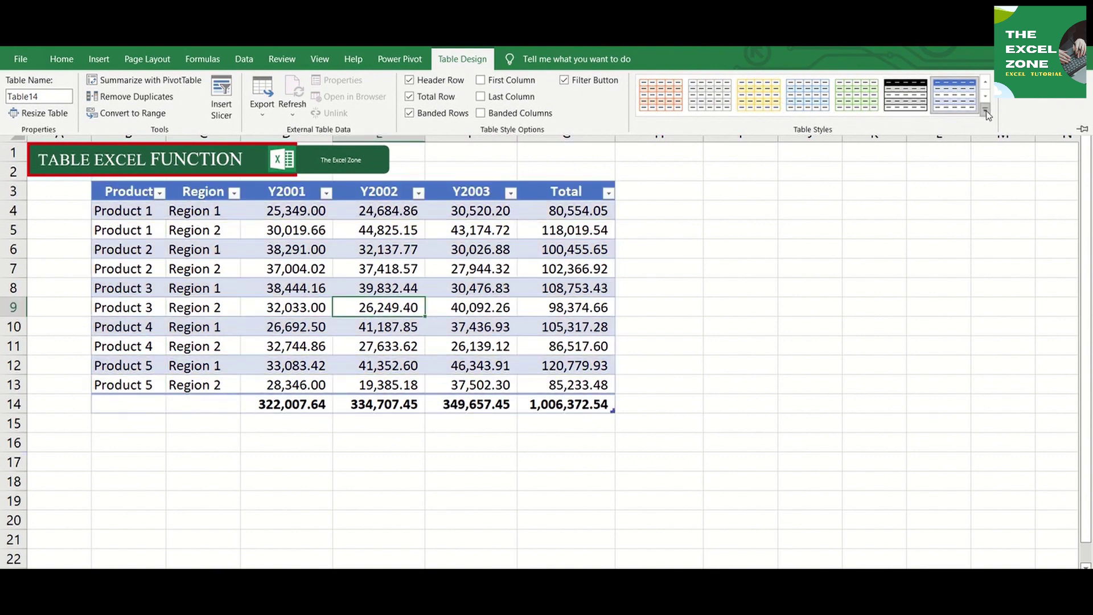
click(986, 110)
drag(980, 145, 1003, 268)
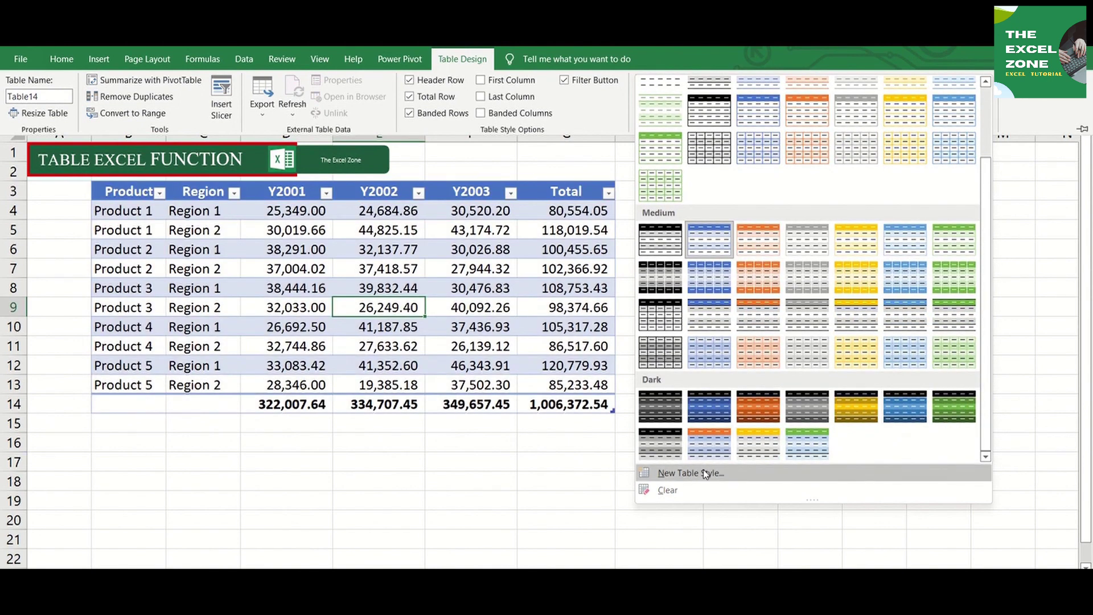
click(706, 474)
key(Escape)
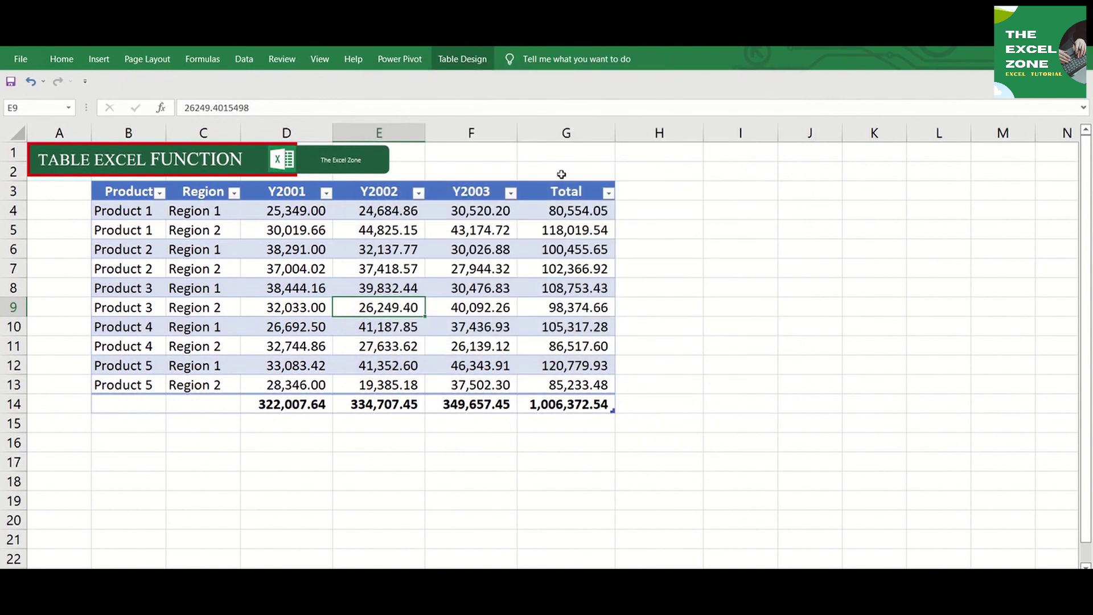
Clear the table style, then undo to restore the blue banded style.
click(463, 59)
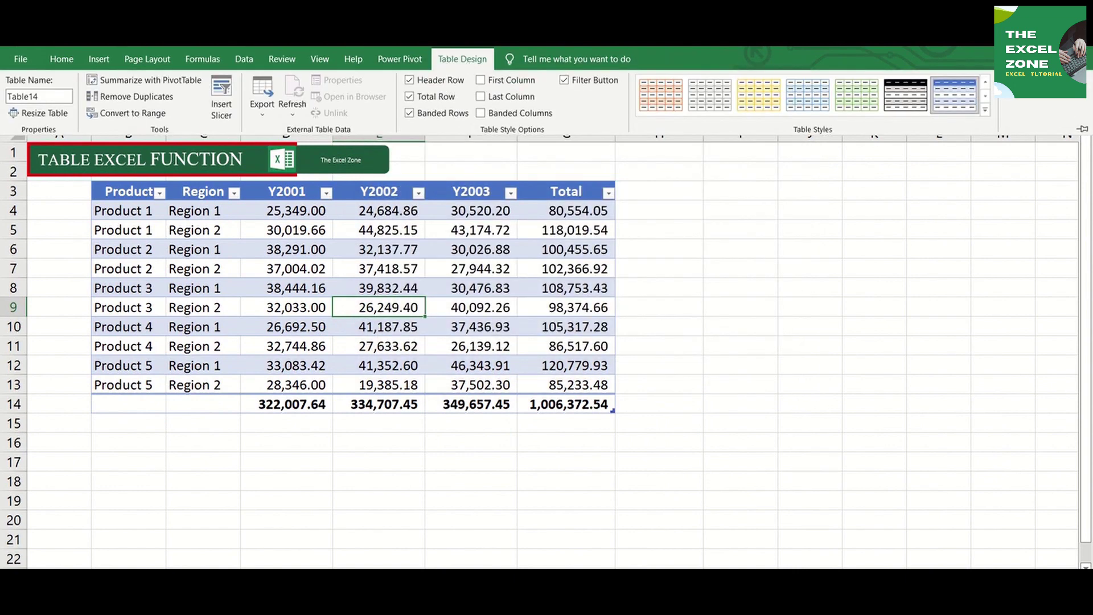
click(985, 110)
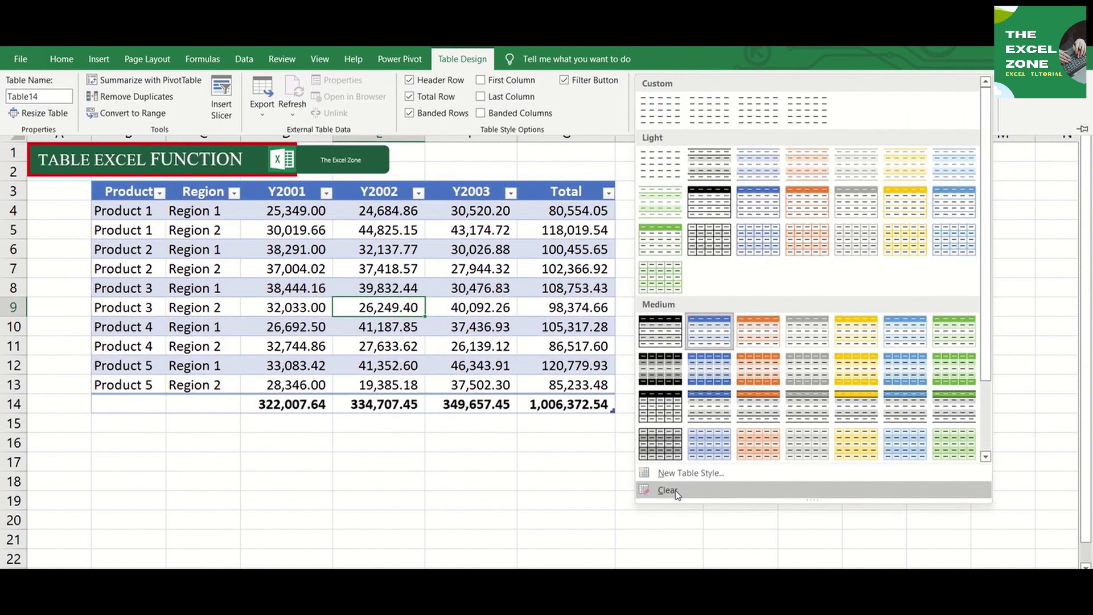
click(678, 494)
key(ctrl+z)
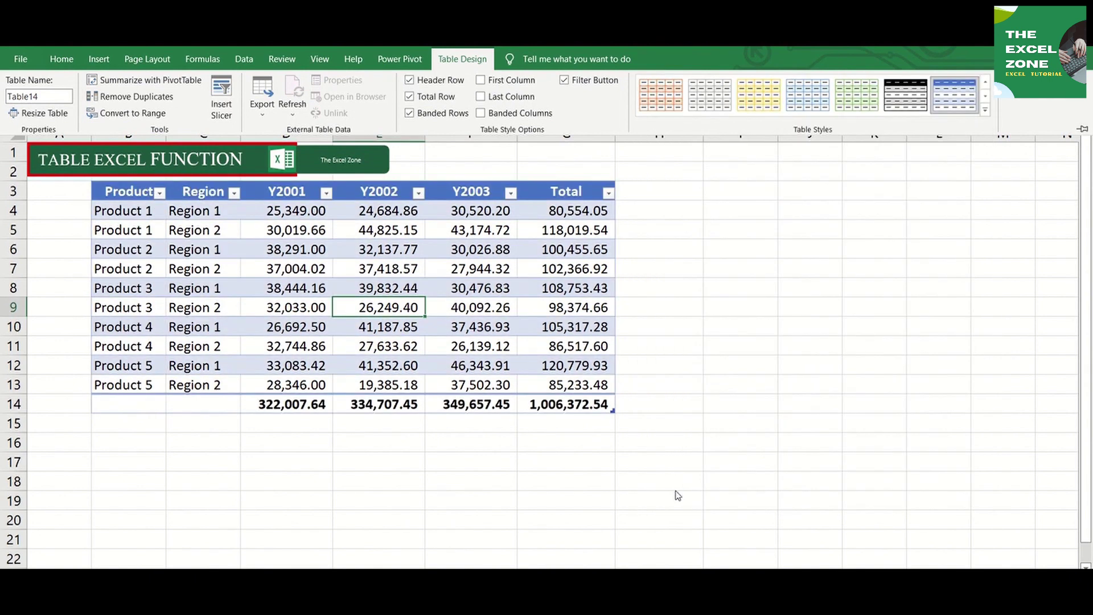
key(ctrl+F1)
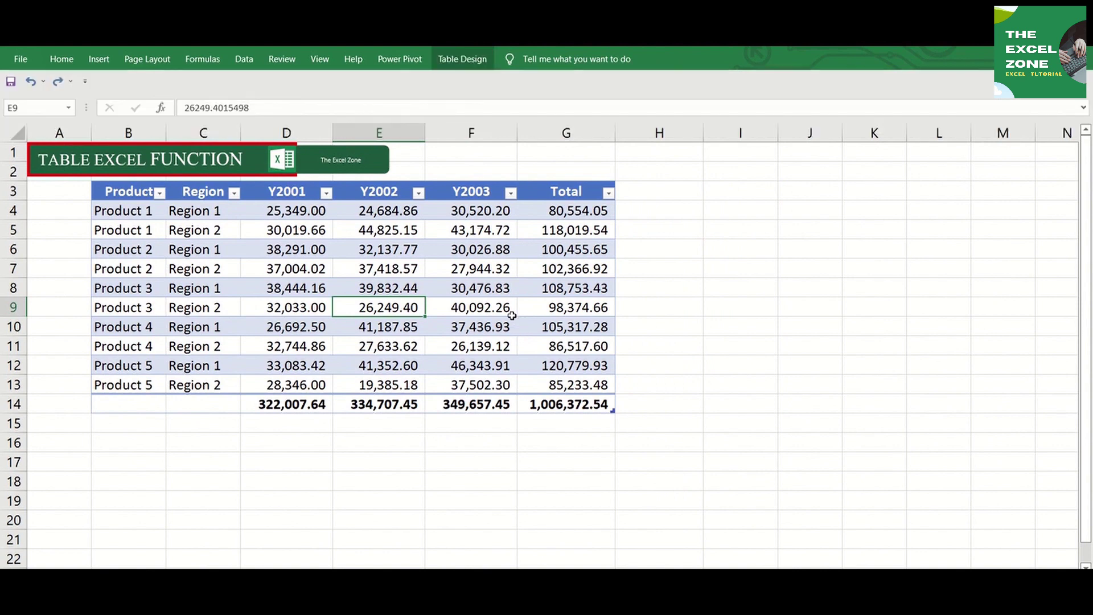
Insert Product and Region slicers for the table.
click(461, 64)
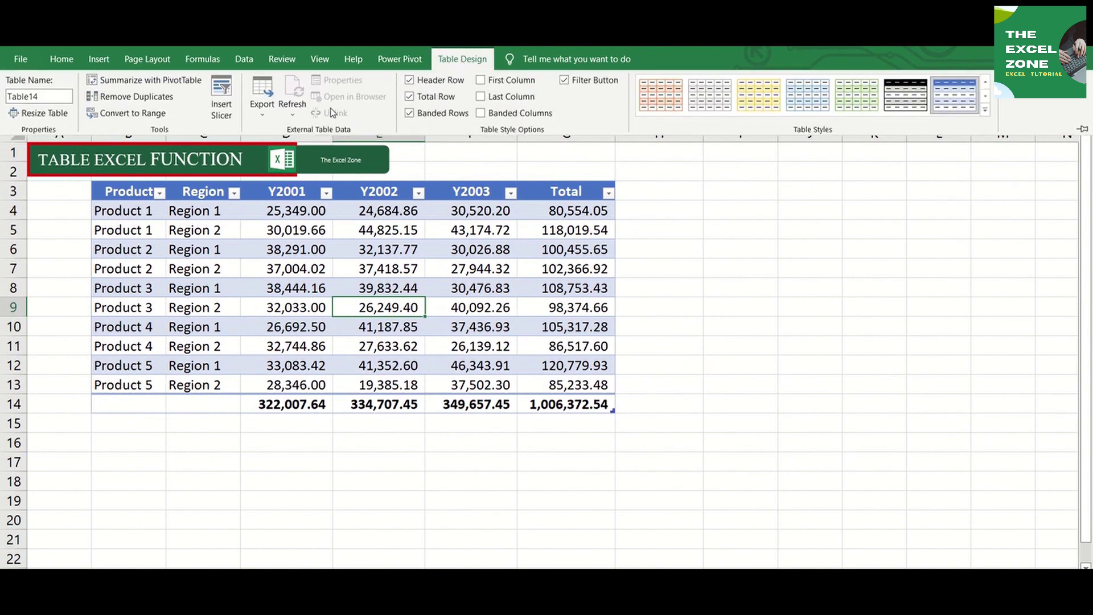
click(222, 100)
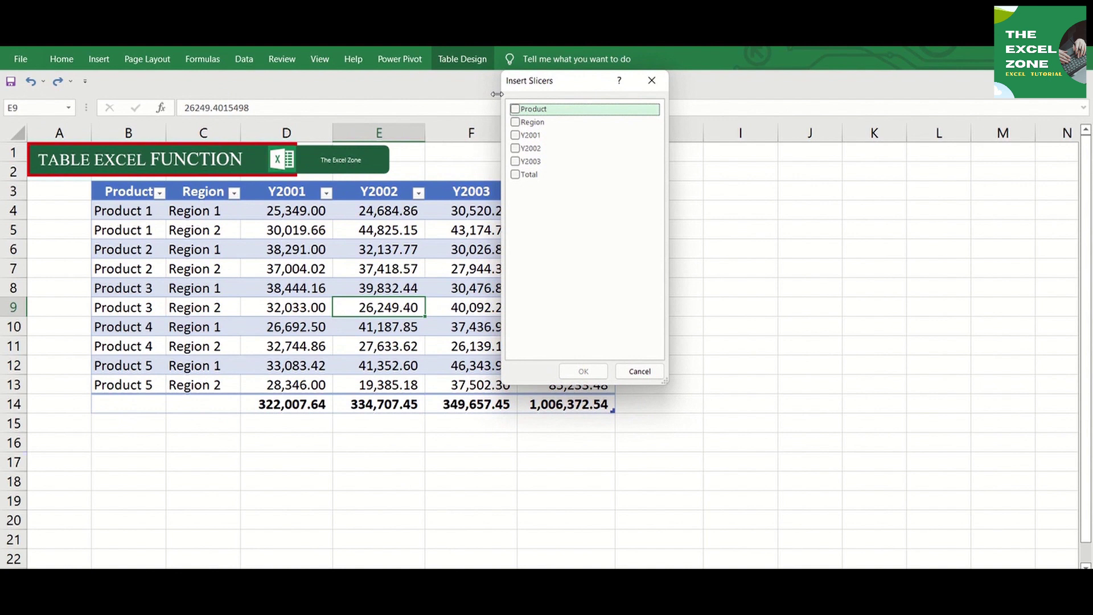
click(516, 108)
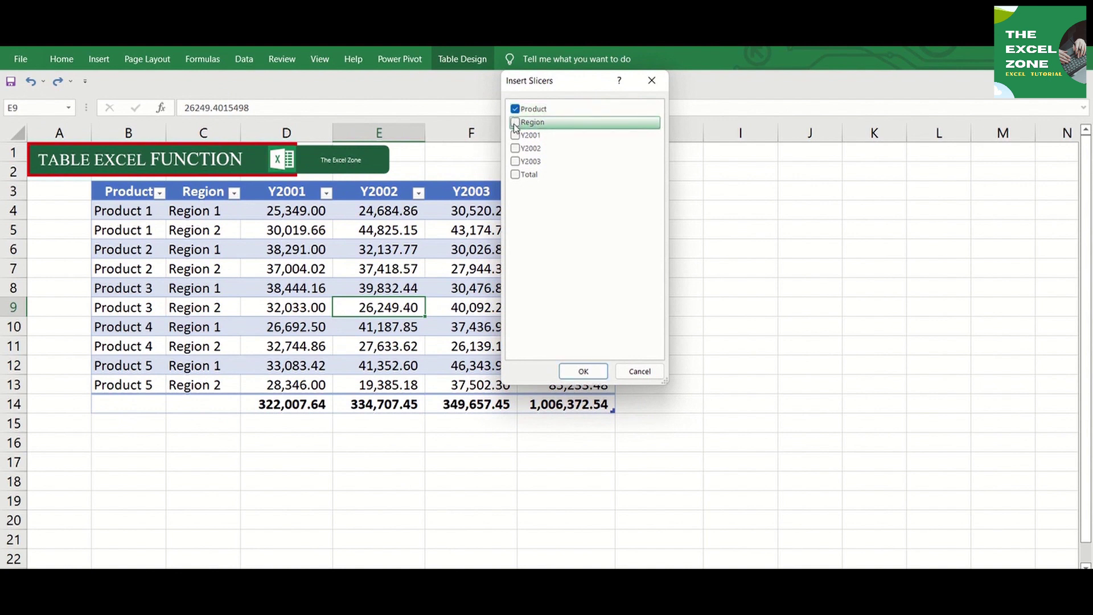
click(515, 123)
key(Return)
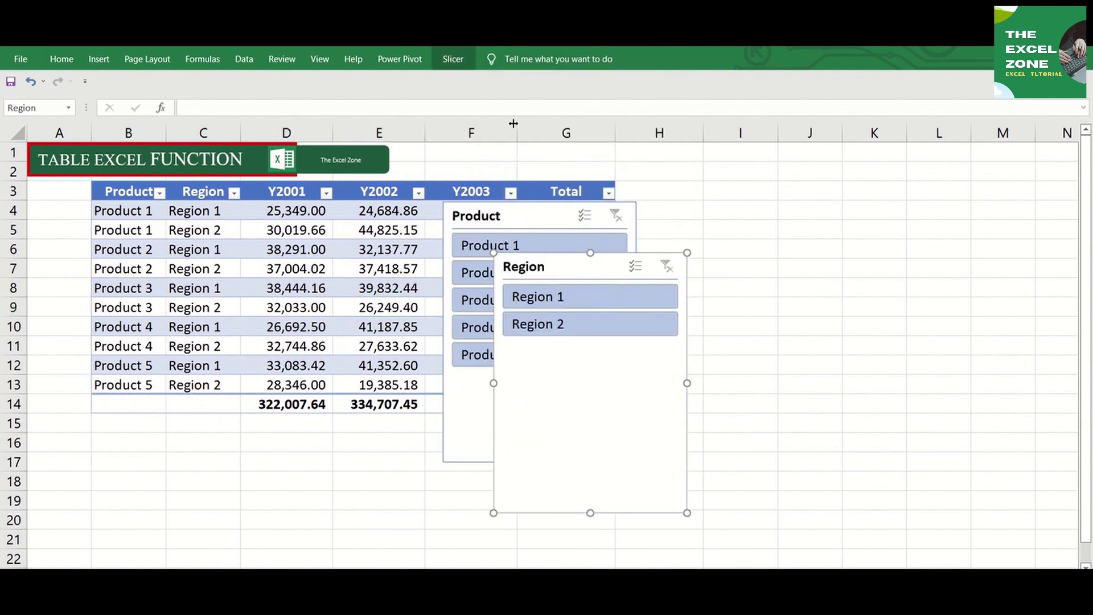
Remove the slicers and turn on Banded Columns.
key(ctrl+z)
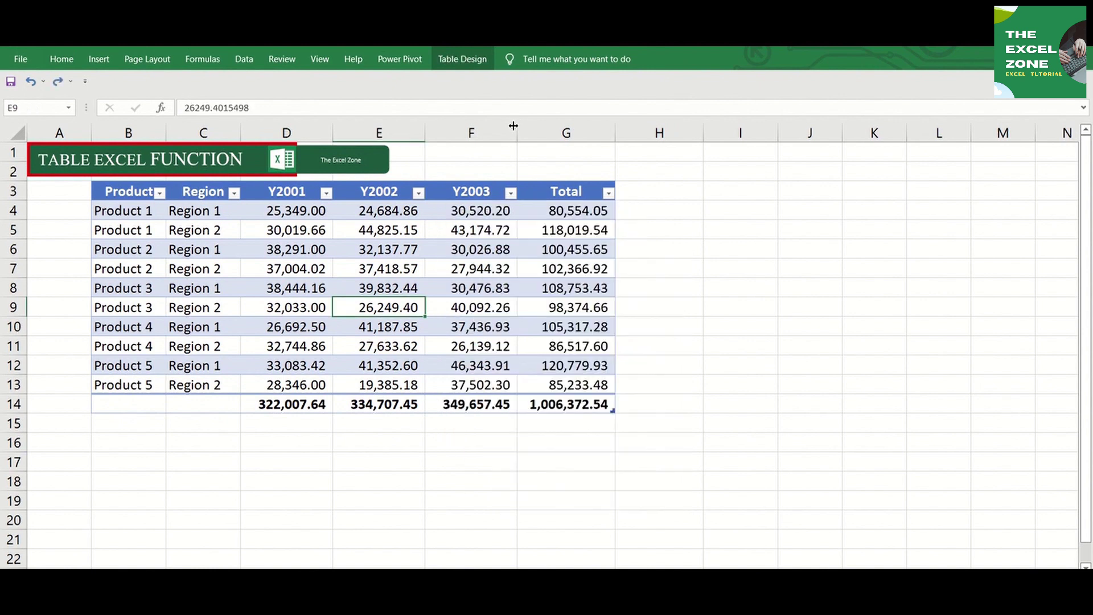
click(462, 60)
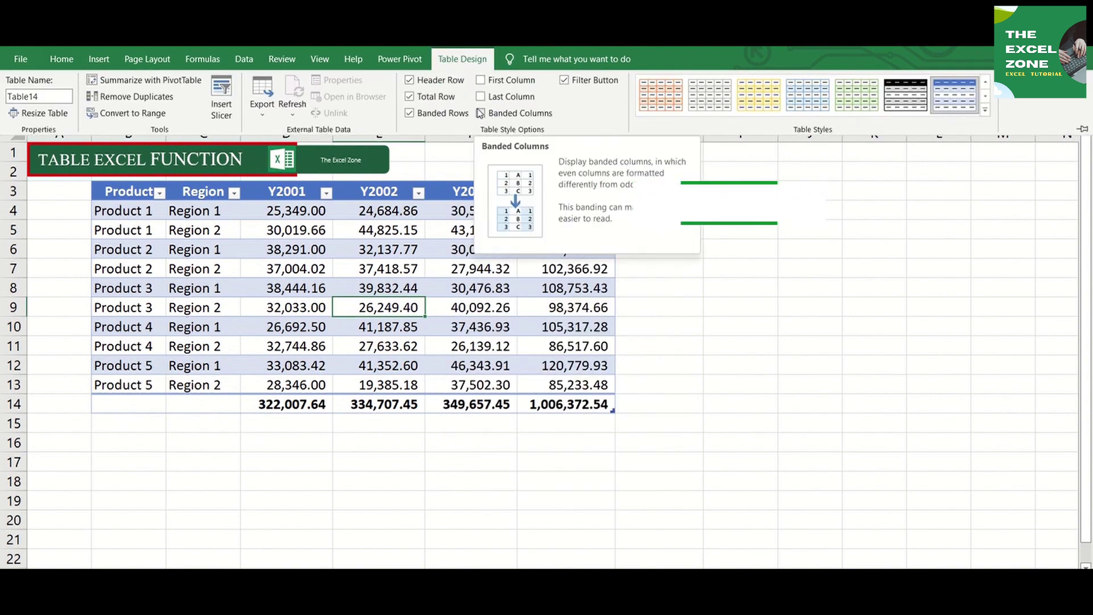
click(481, 113)
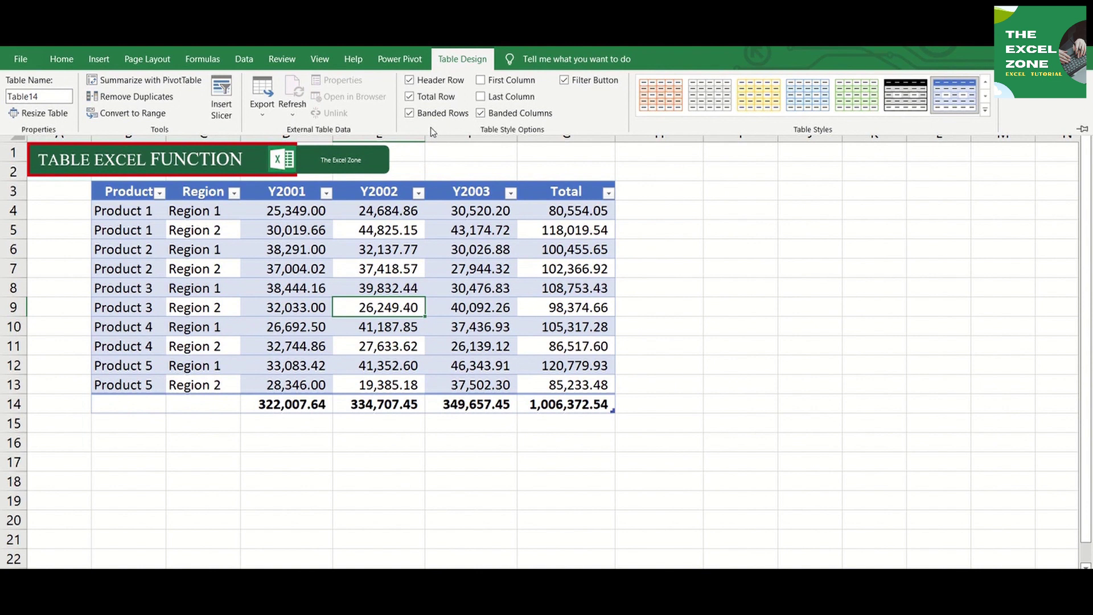
Turn Banded Columns back off and toggle the total row off and on again.
key(ctrl+z)
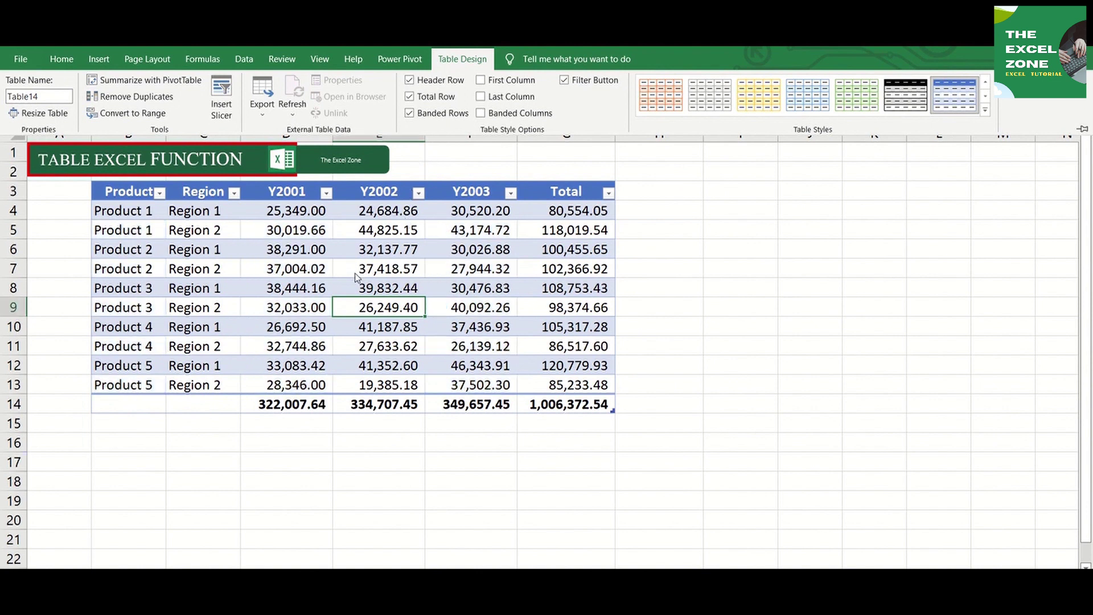
key(Escape)
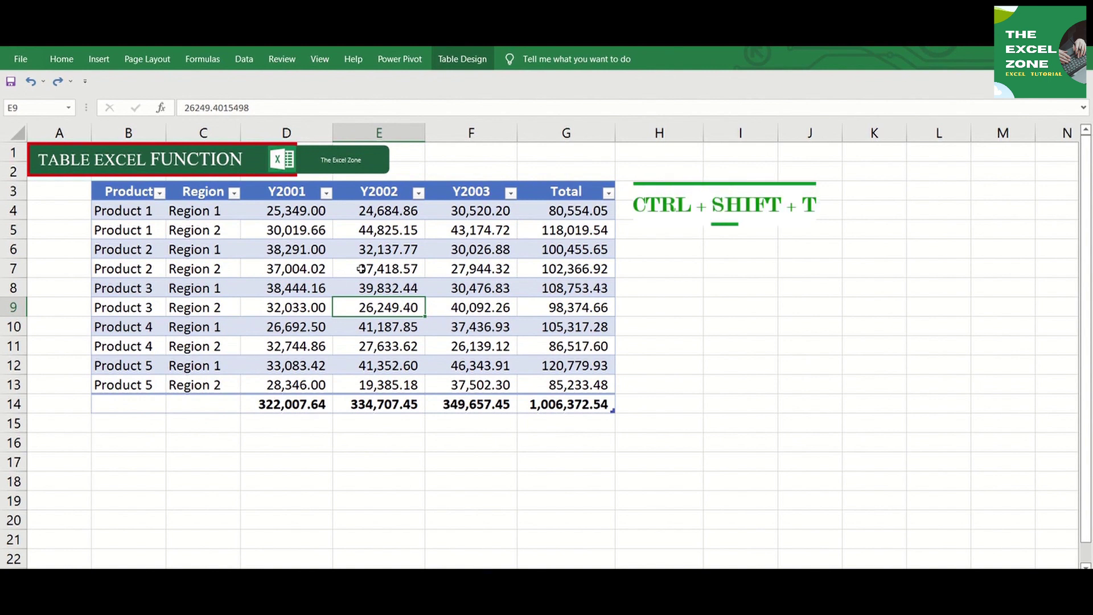
key(ctrl+shift+t)
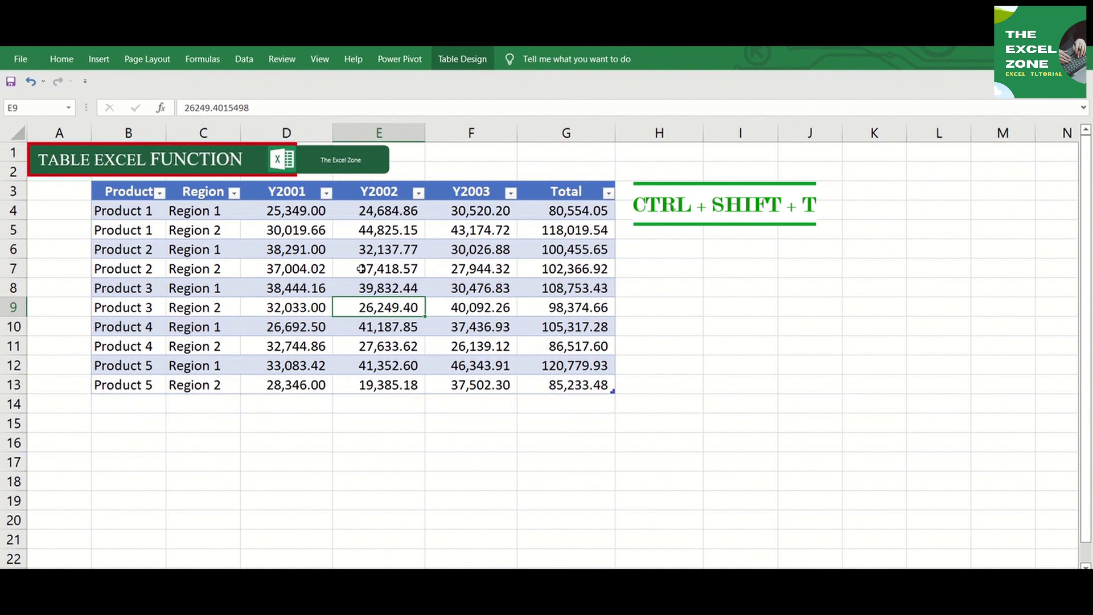
key(ctrl+shift+t)
key(ctrl+shift+t)
key(ctrl+shift+t)
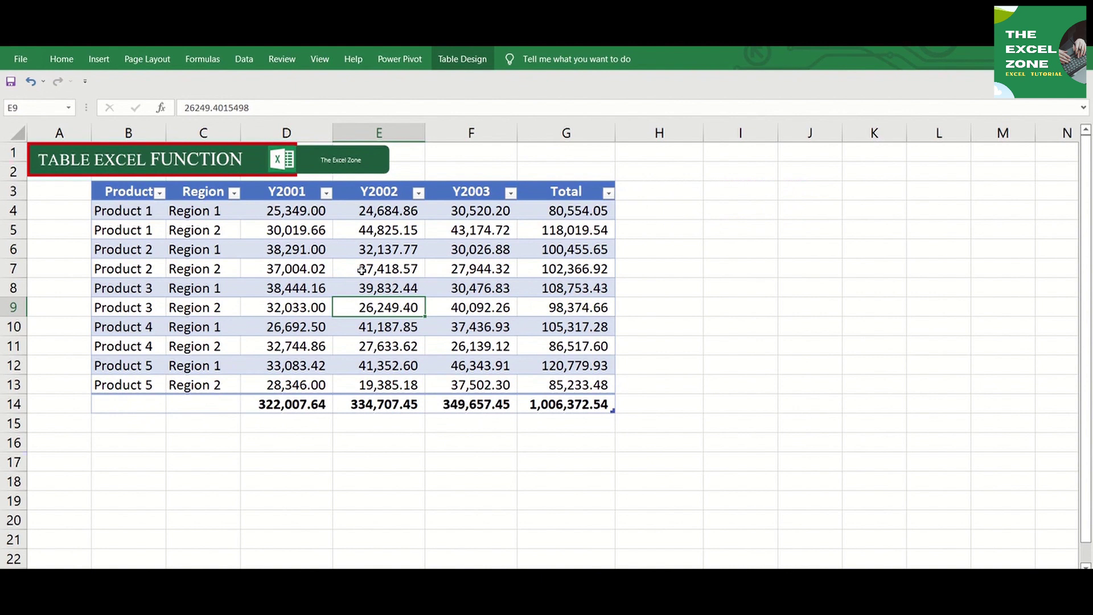
click(136, 192)
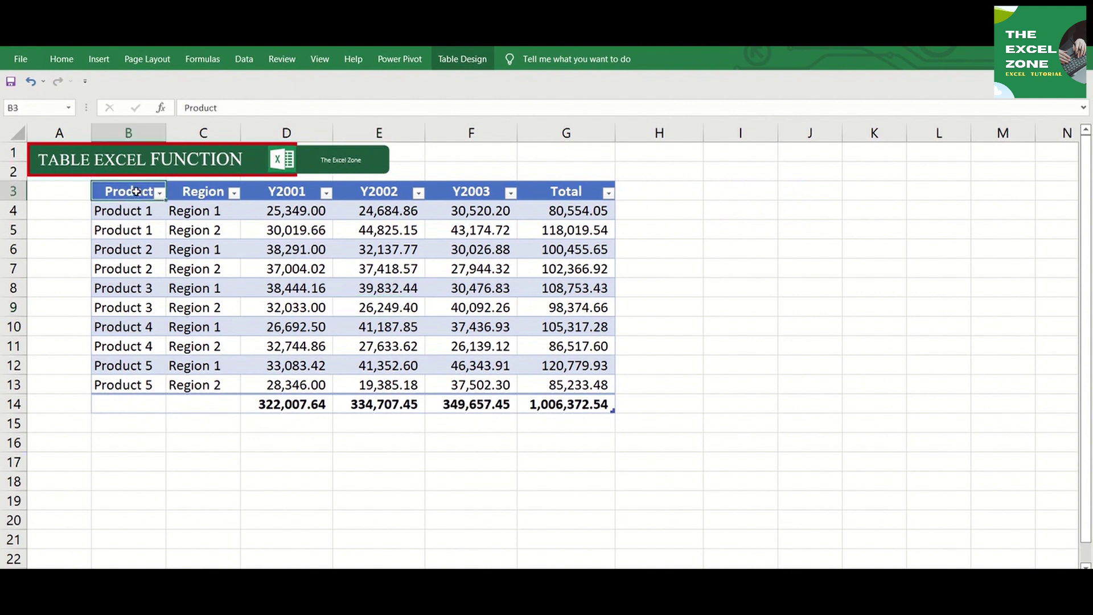
key(ctrl+shift+Right)
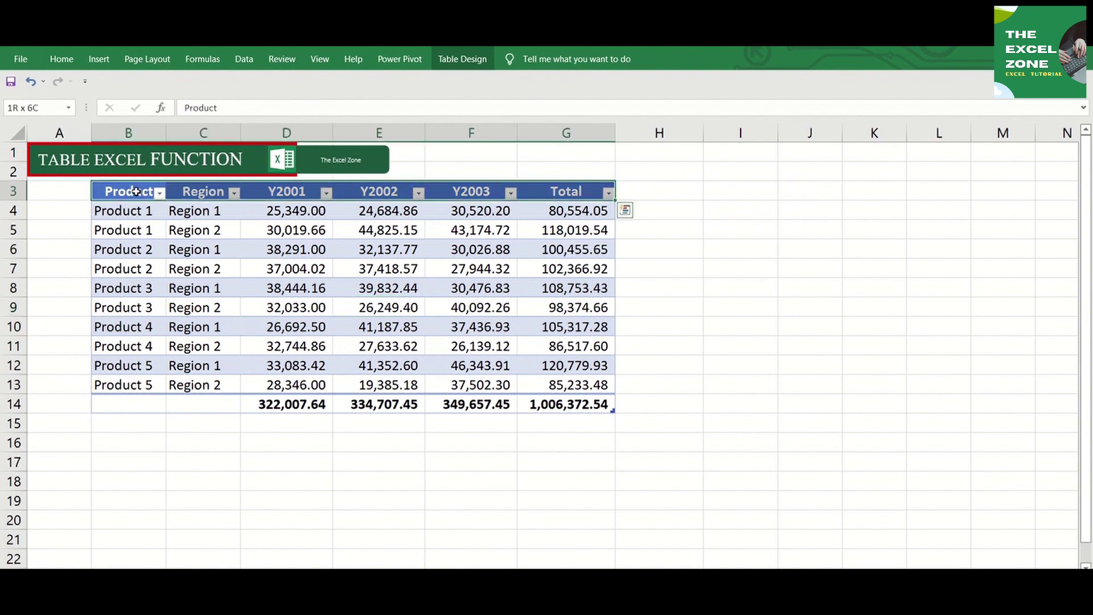
right_click(137, 191)
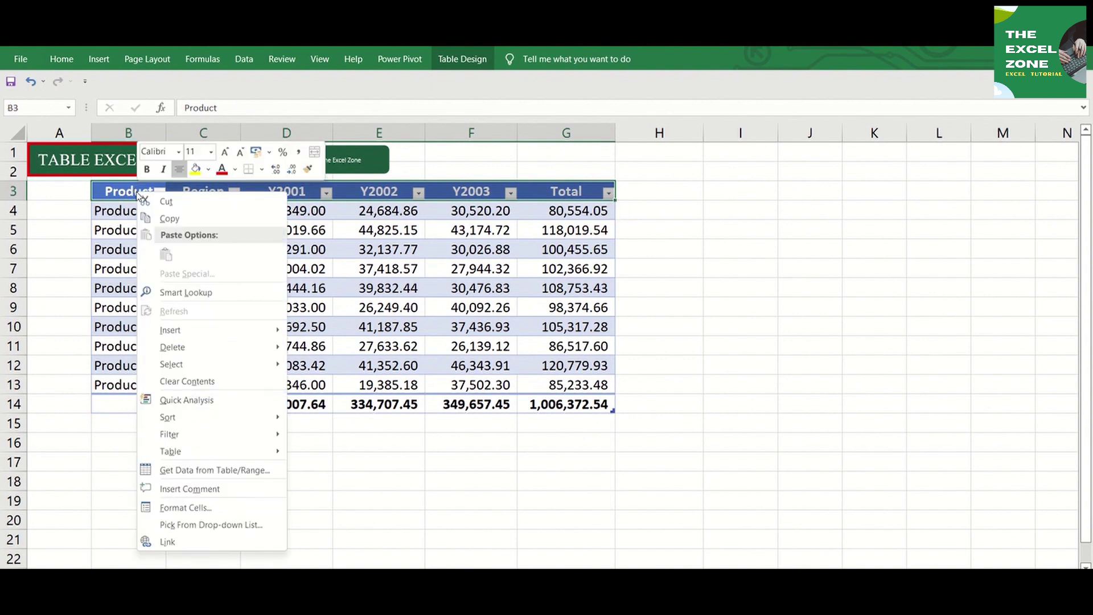
click(177, 153)
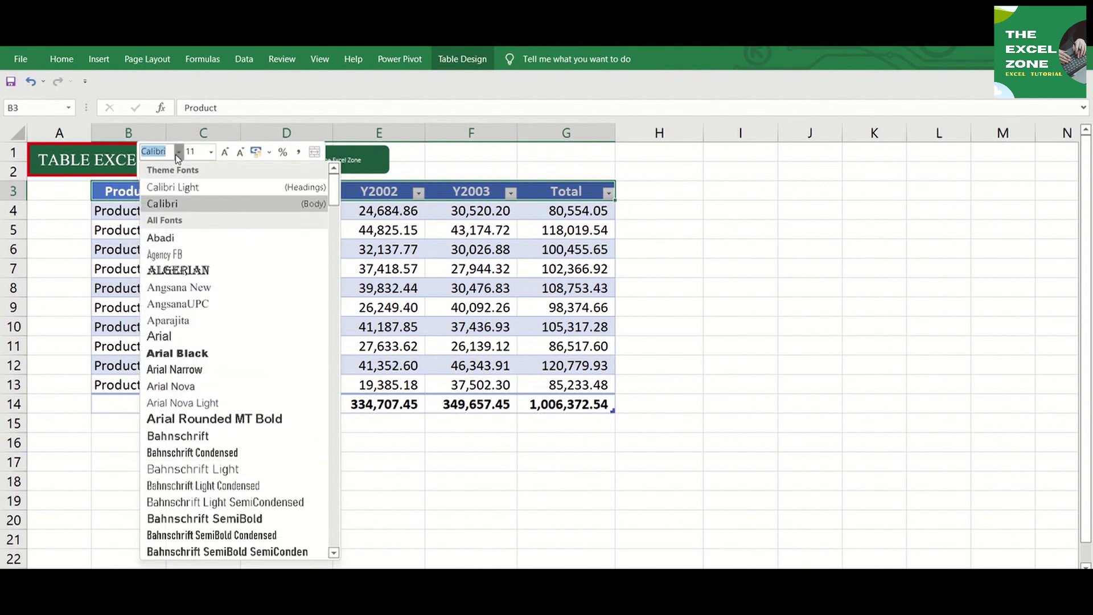
click(211, 153)
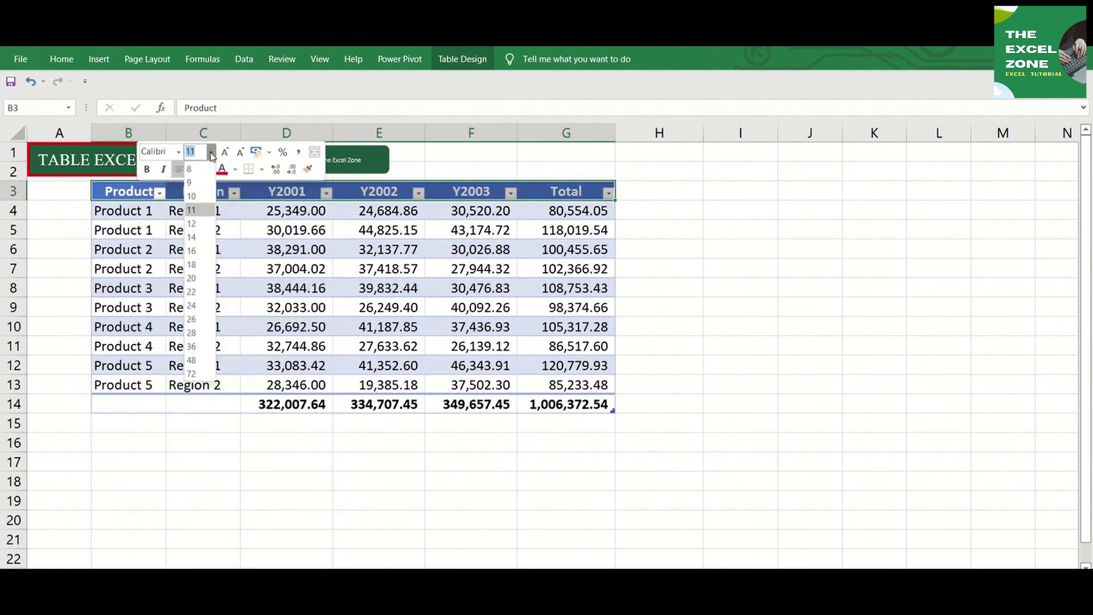
click(212, 154)
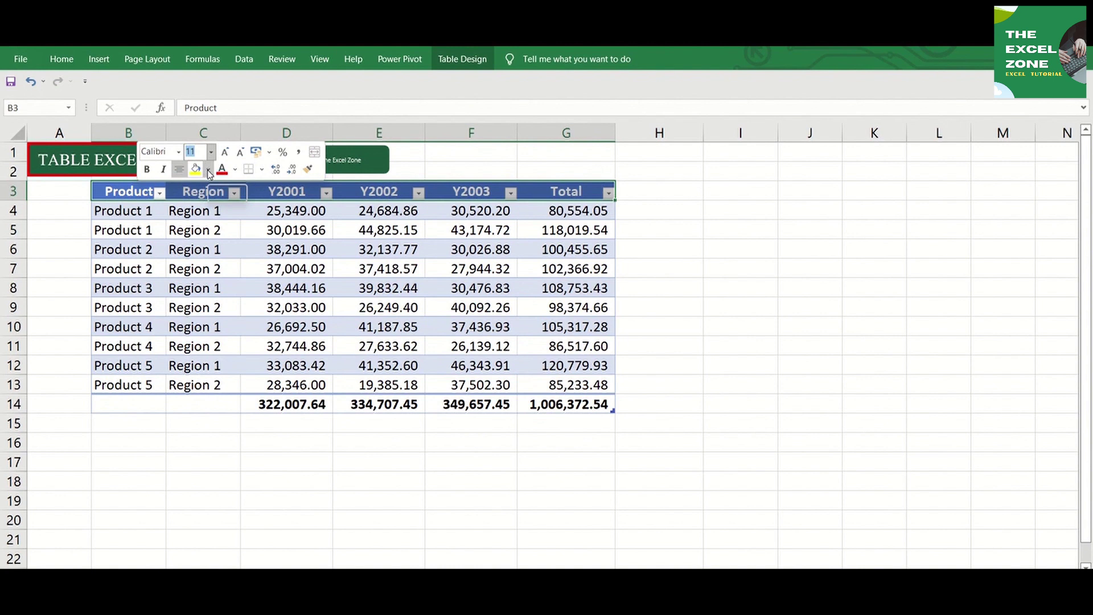
click(209, 171)
click(209, 170)
click(234, 171)
click(235, 171)
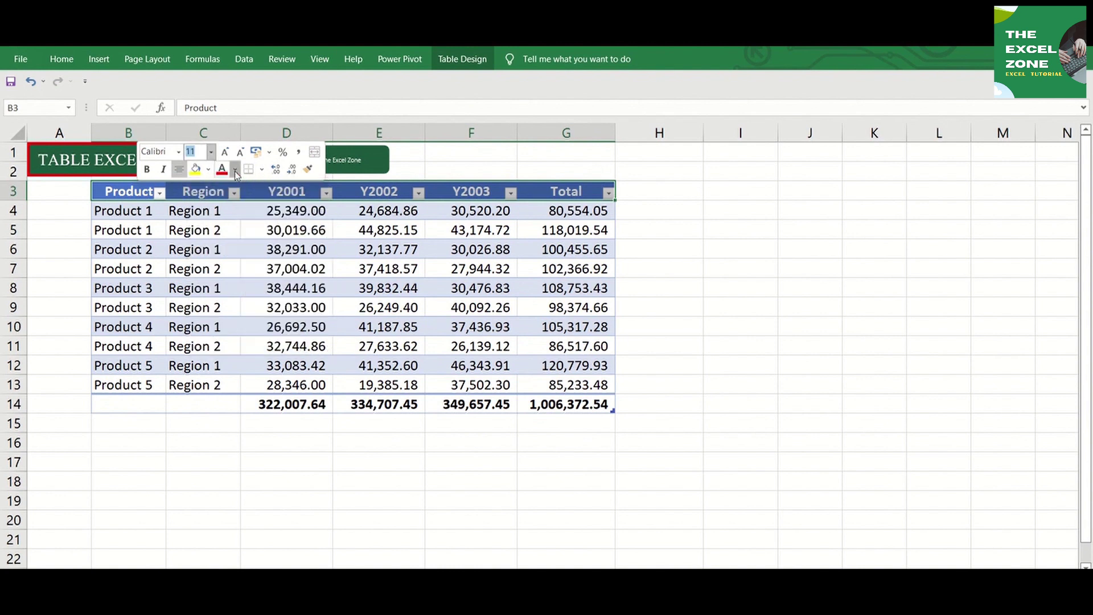
click(261, 170)
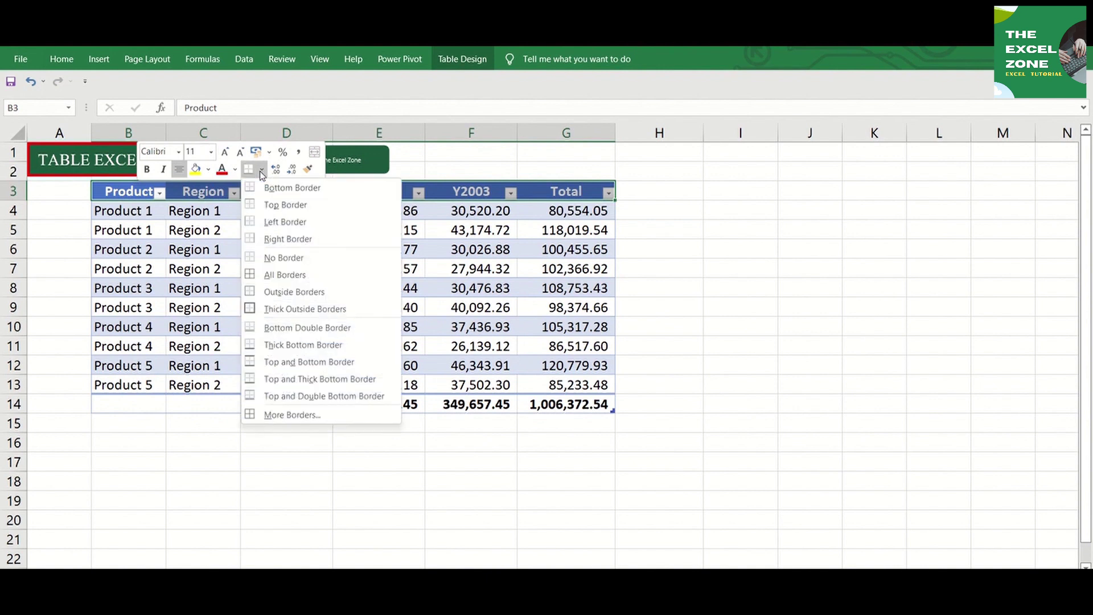
click(261, 171)
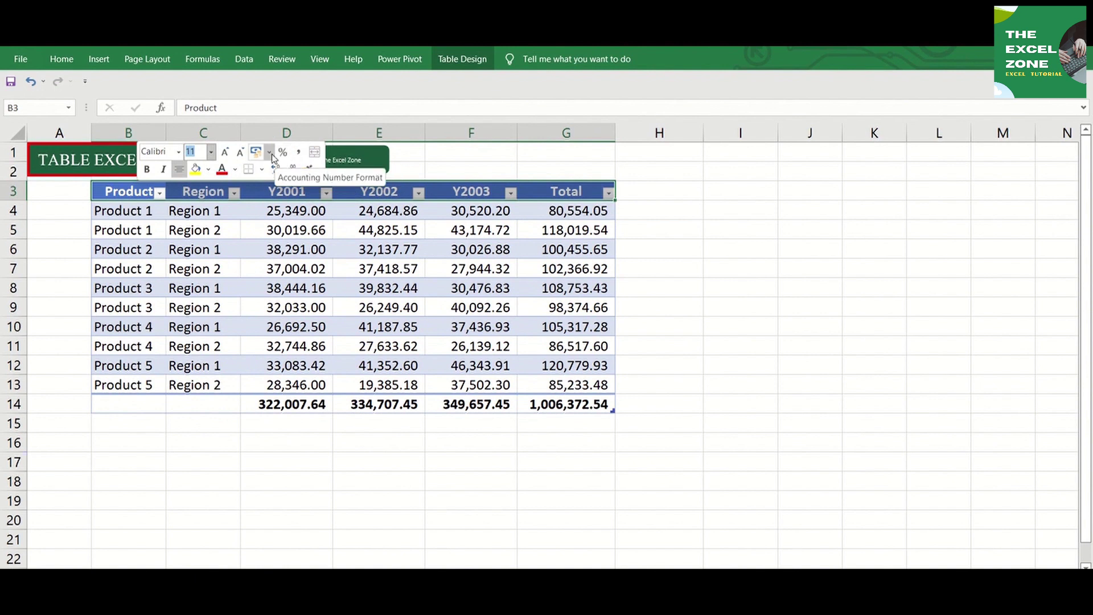
key(ctrl+z)
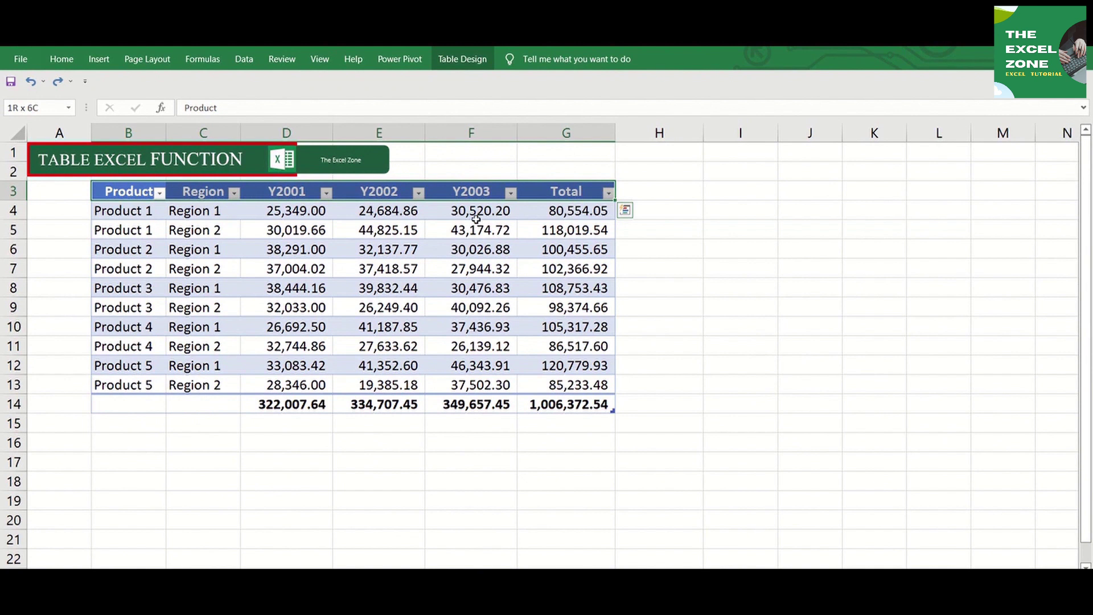
Open Format Cells for the header row and preview the Text, Date and Accounting number formats.
right_click(486, 194)
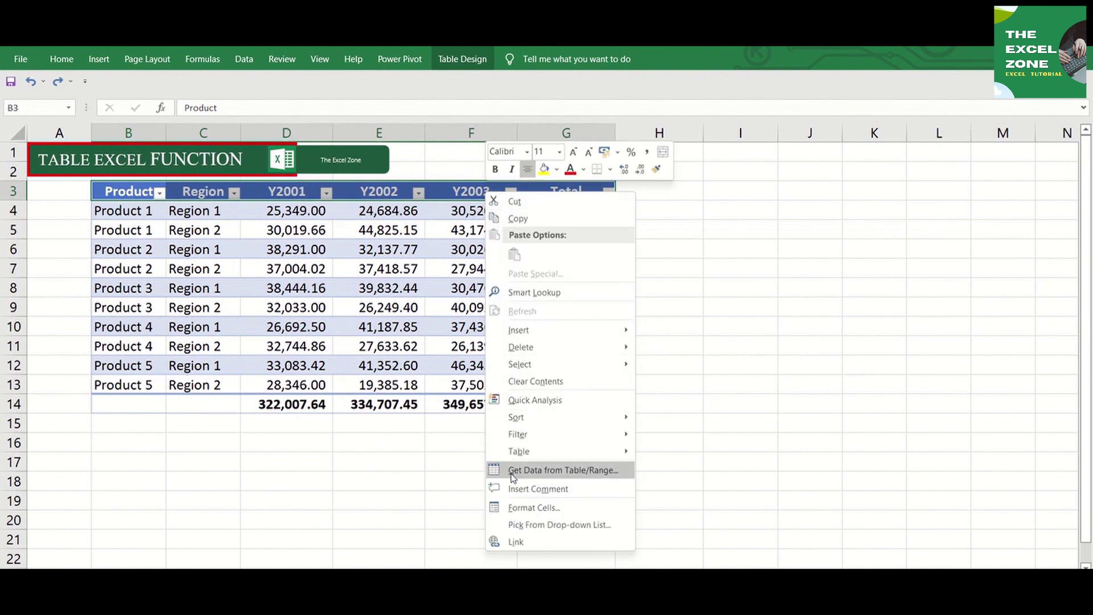
click(517, 508)
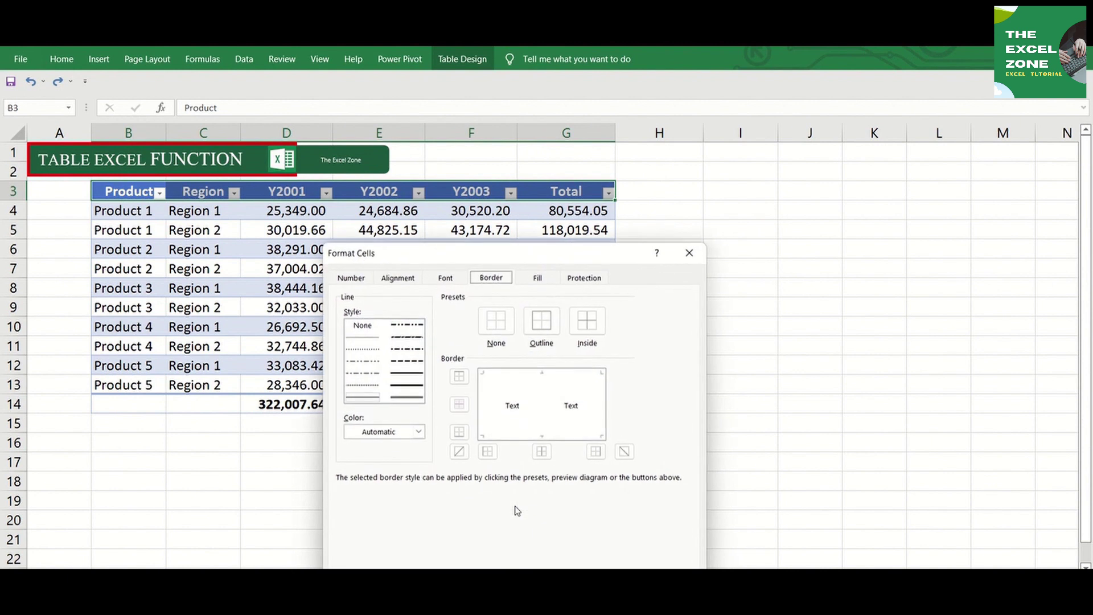
click(366, 279)
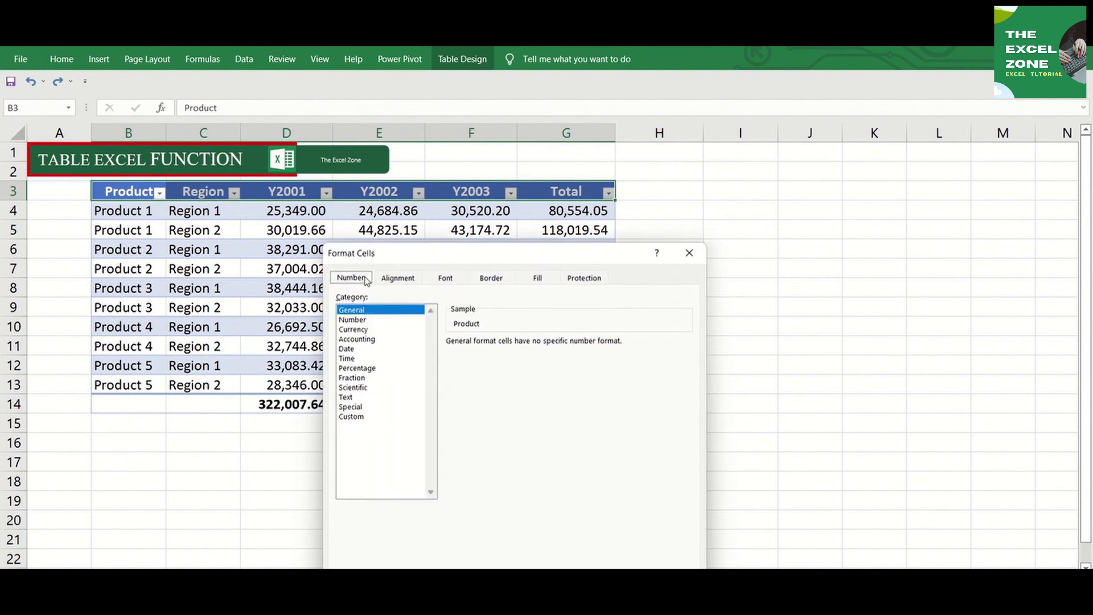
click(358, 399)
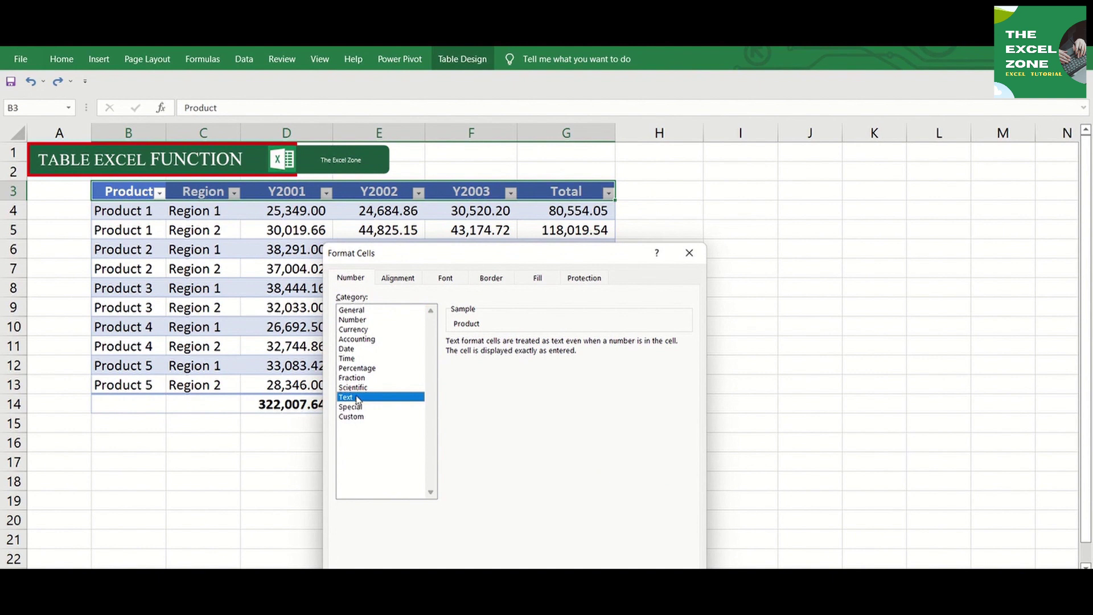
click(353, 350)
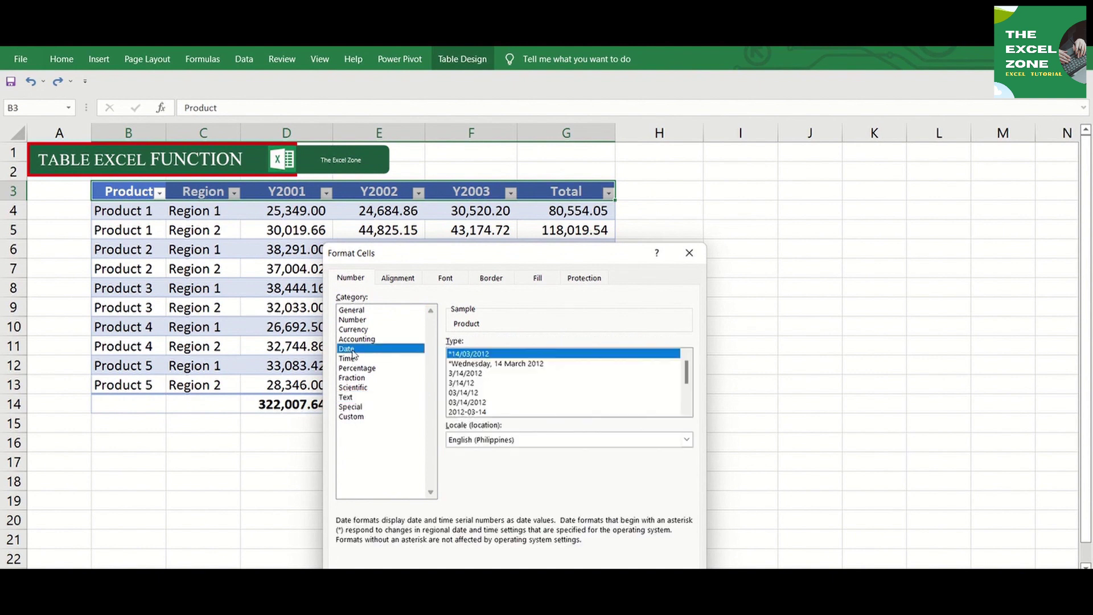
click(357, 340)
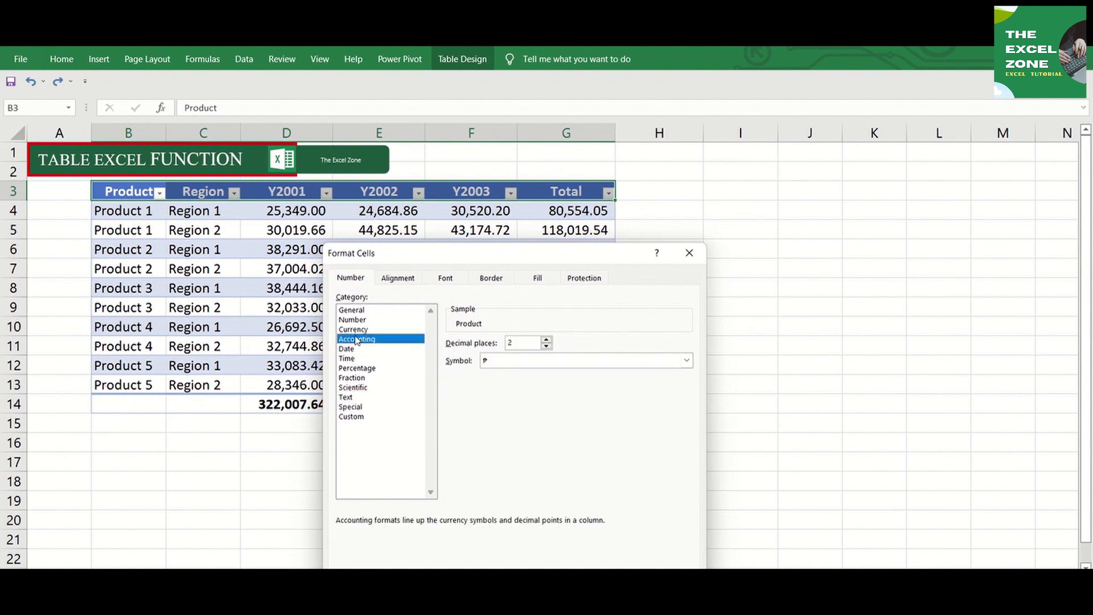
Keep horizontal alignment at Center, then view the Font and Border settings.
click(395, 279)
click(388, 327)
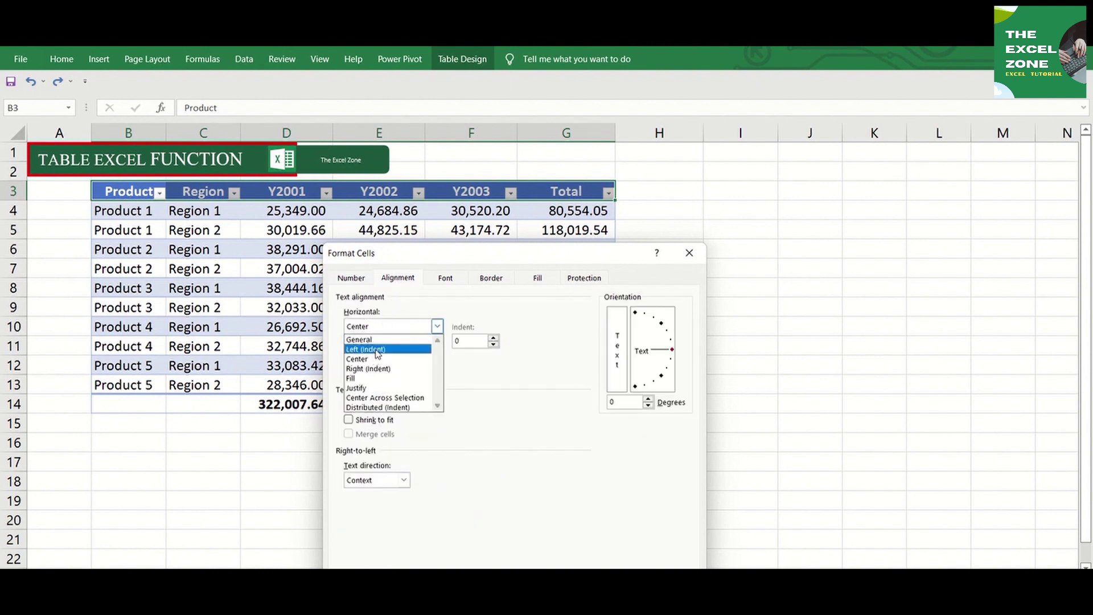
click(466, 381)
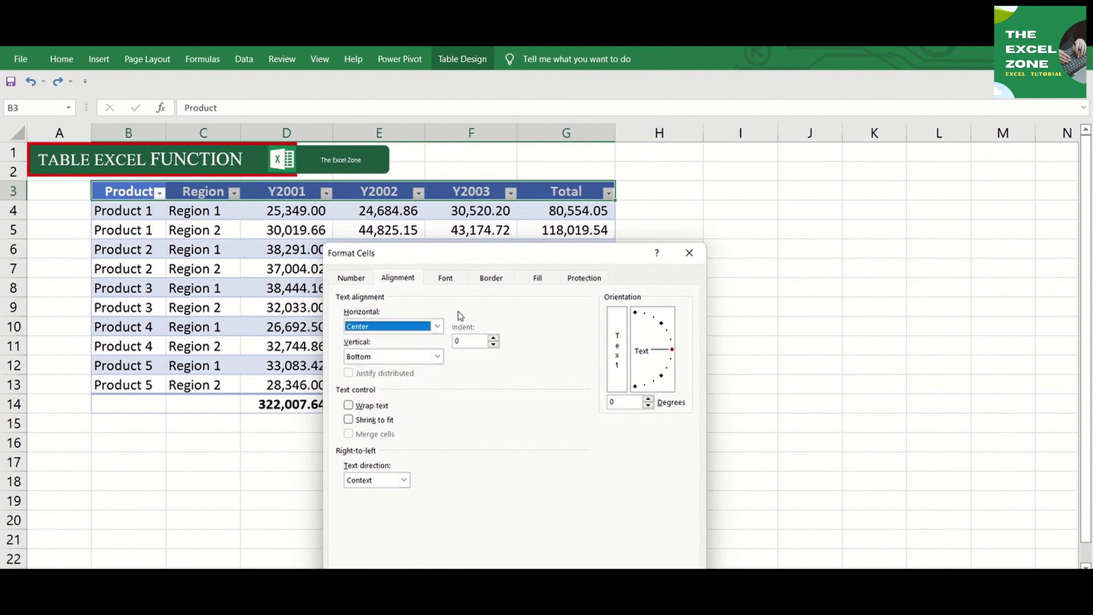
click(451, 280)
click(490, 278)
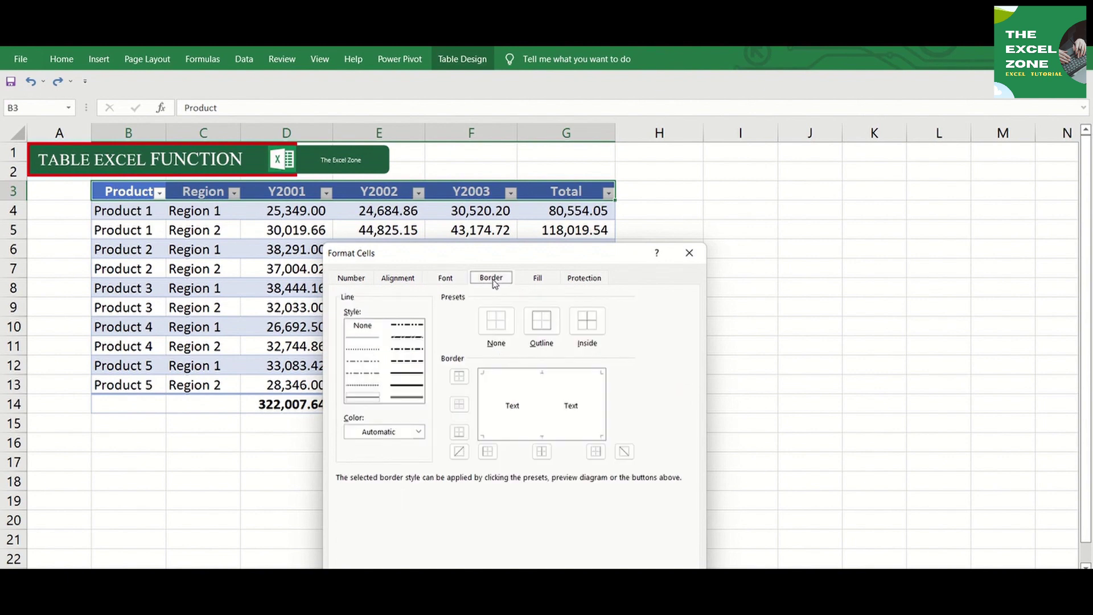